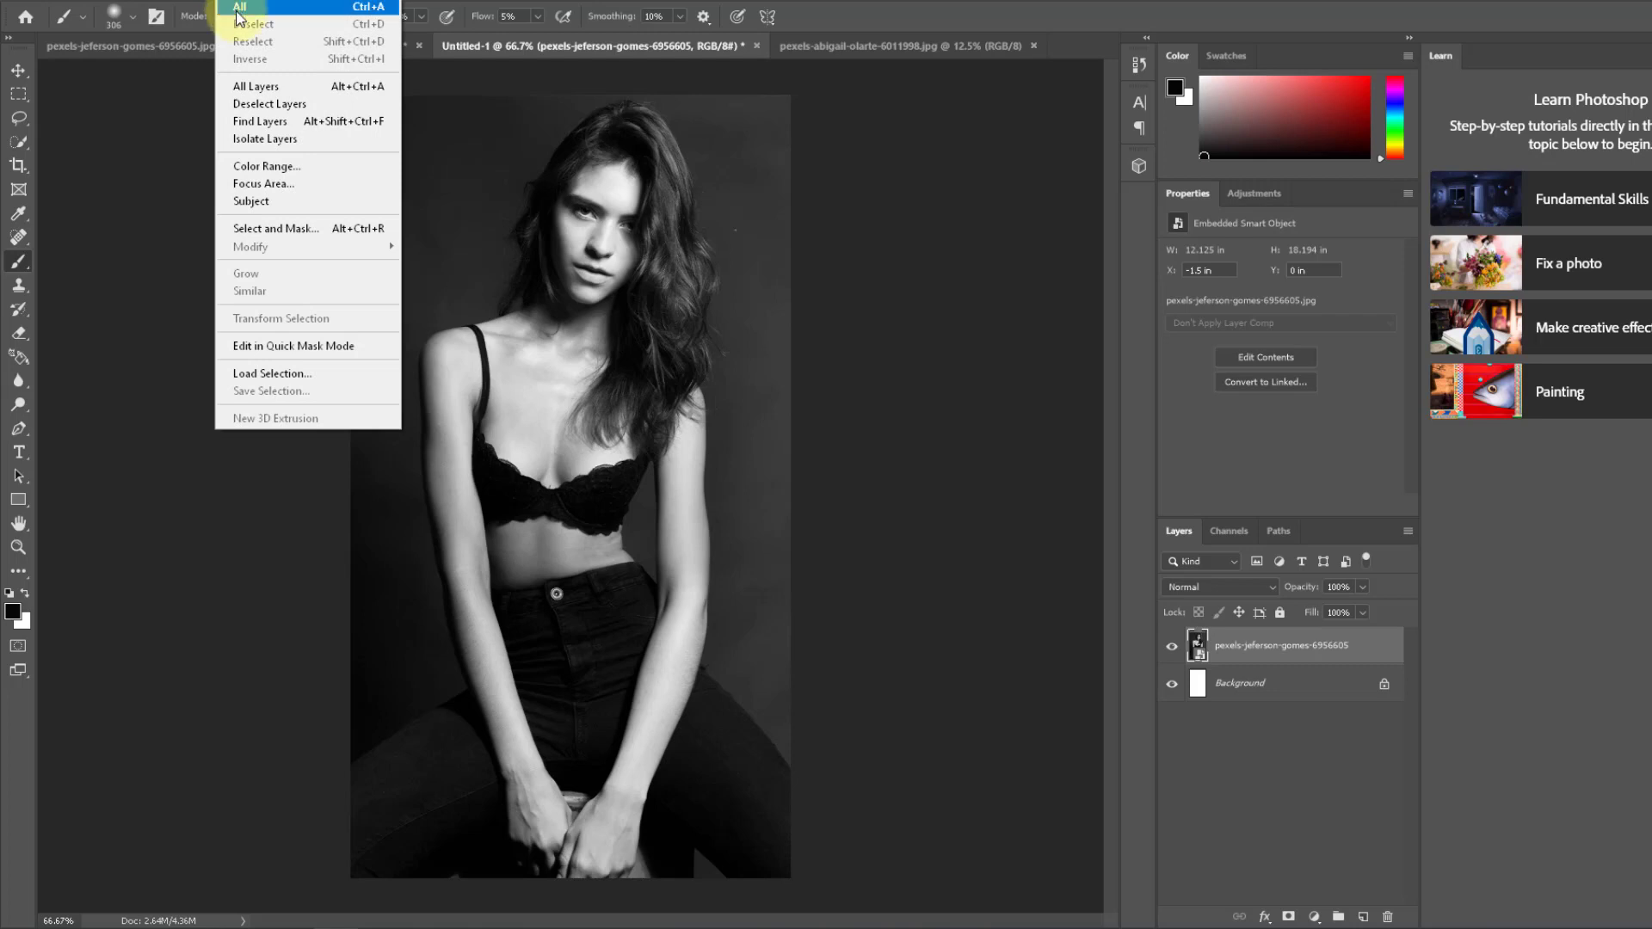
Step: Select the woman including her legs, exclude the gap beside her arm, and mask the portrait layer to that selection
{"action": "left_click", "coordinate": [287, 210]}
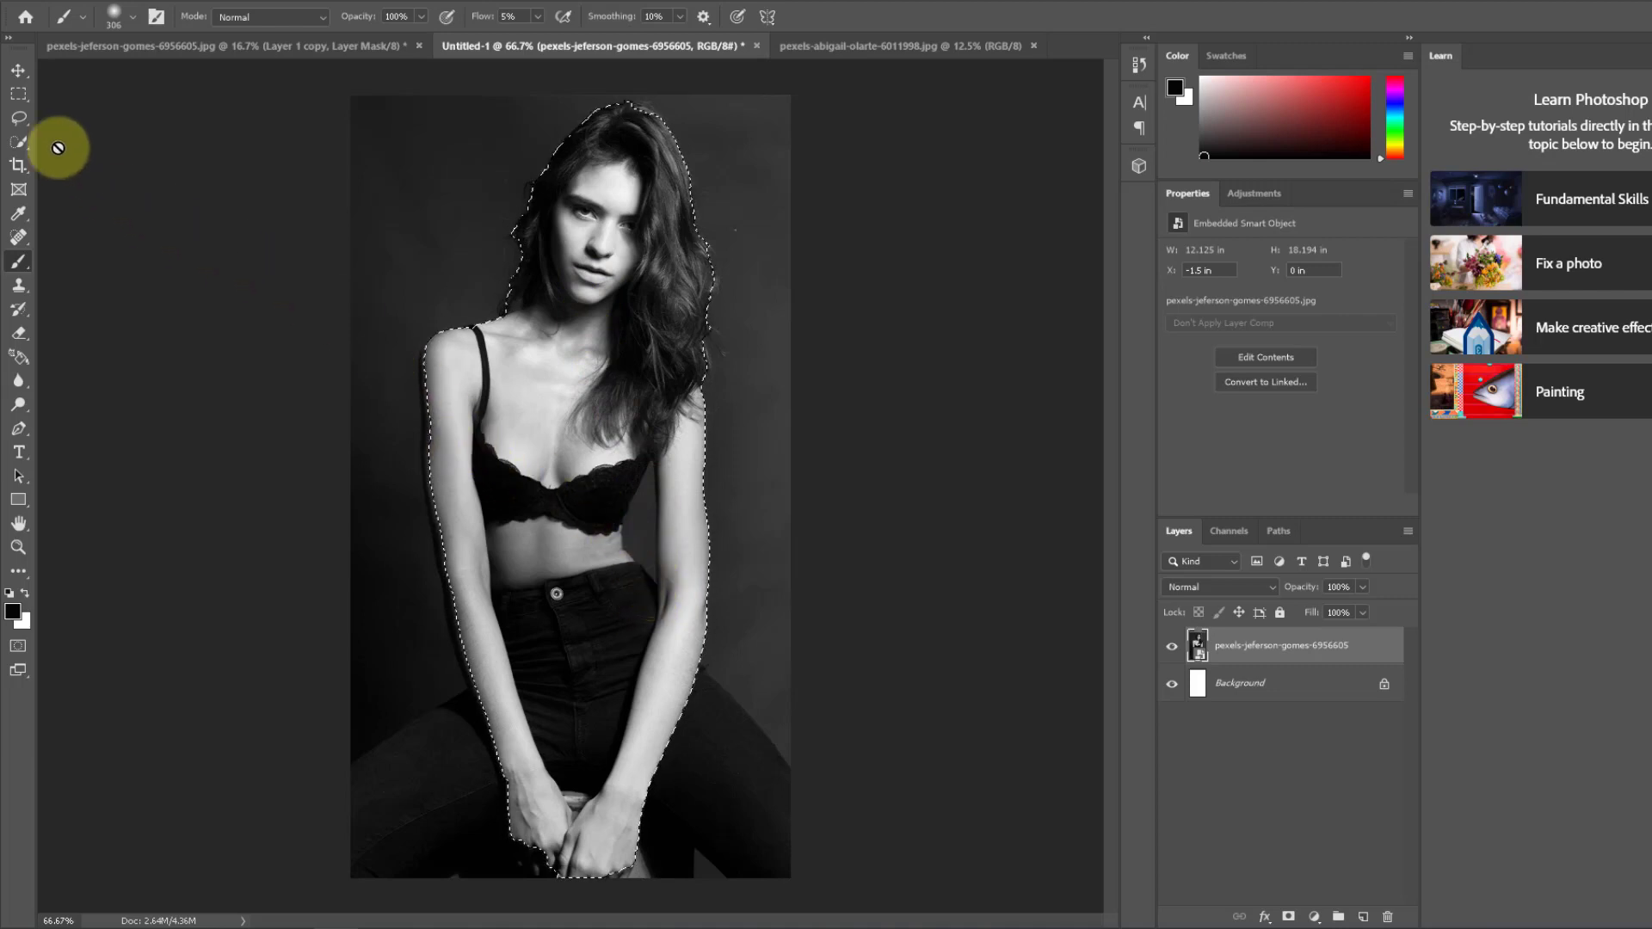
{"action": "left_click", "coordinate": [18, 142]}
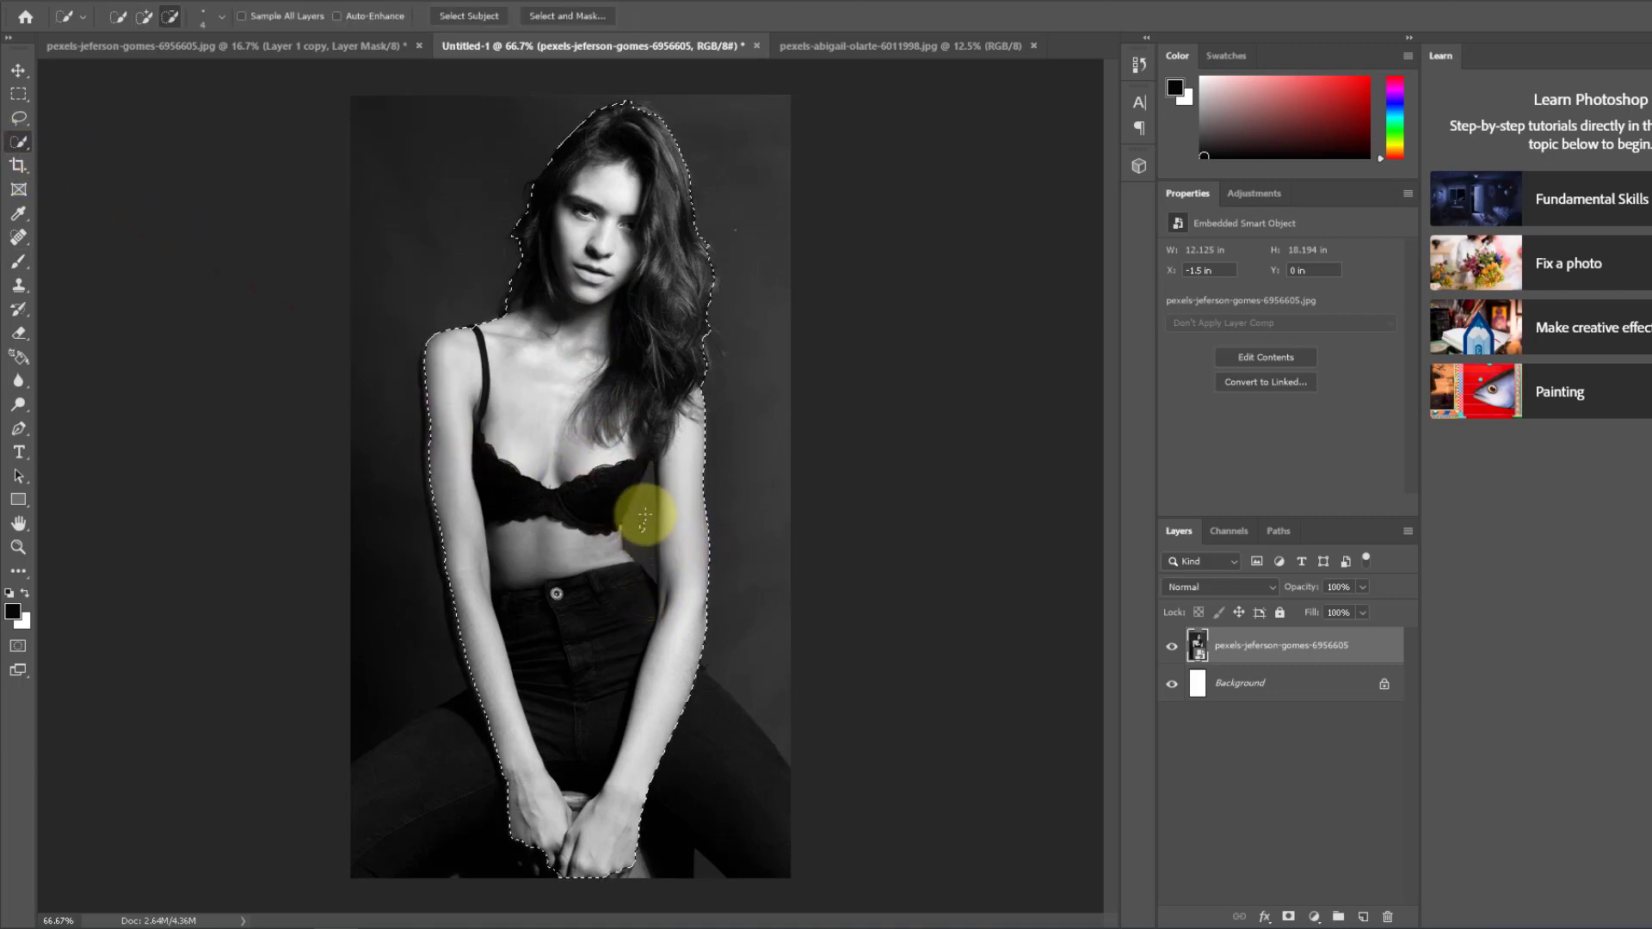
{"action": "mouse_move", "coordinate": [647, 497]}
{"action": "left_mouse_down"}
{"action": "mouse_move", "coordinate": [634, 457]}
{"action": "mouse_move", "coordinate": [517, 763]}
{"action": "mouse_move", "coordinate": [395, 867]}
{"action": "mouse_move", "coordinate": [545, 804]}
{"action": "mouse_move", "coordinate": [693, 848]}
{"action": "mouse_move", "coordinate": [690, 737]}
{"action": "mouse_move", "coordinate": [758, 866]}
{"action": "left_mouse_up"}
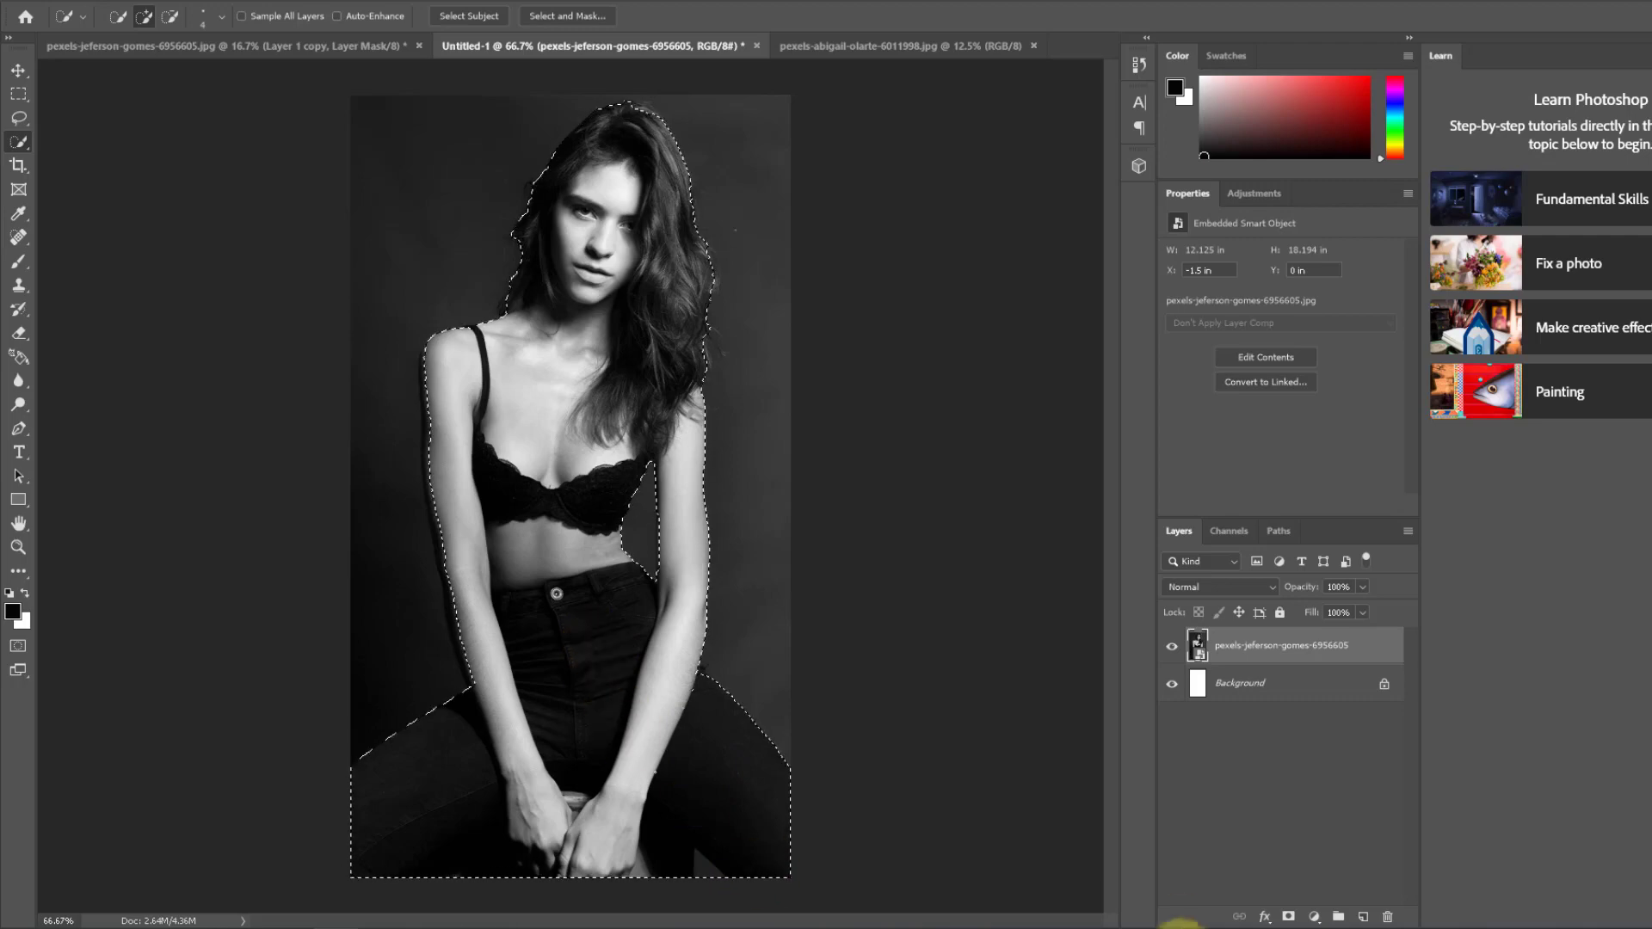
{"action": "left_click", "coordinate": [1288, 917]}
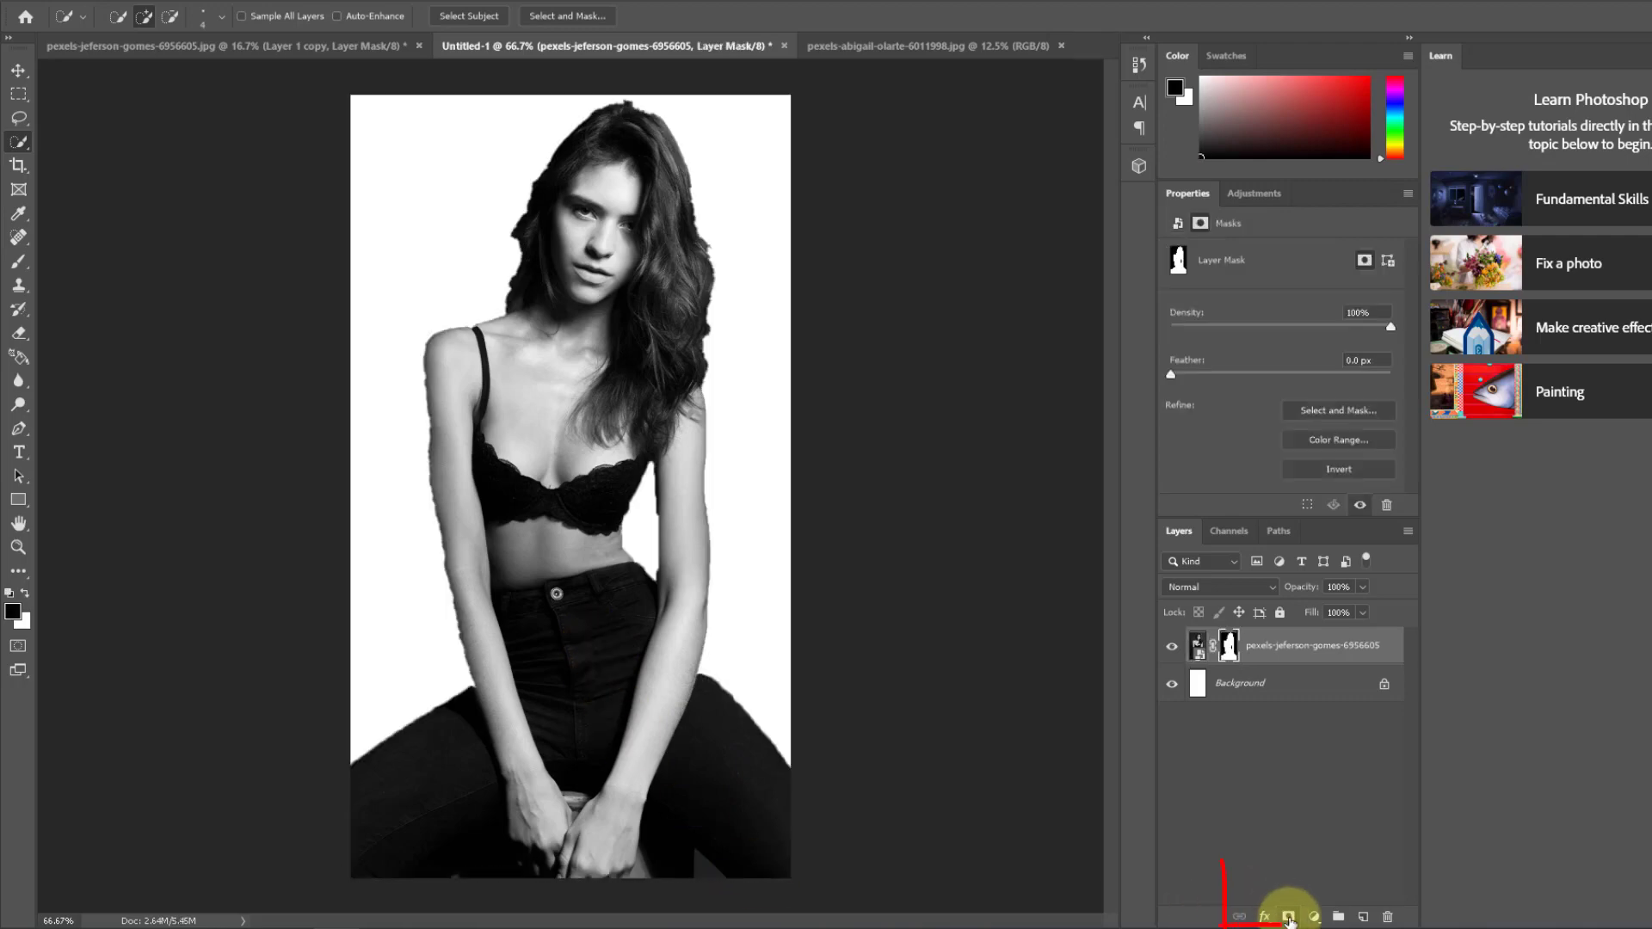
Step: Bring the park bench photo into Untitled-1 and scale it to about 12.04 × 18.06 in so it covers the canvas
{"action": "left_click", "coordinate": [947, 46]}
{"action": "left_click_drag", "start_coordinate": [1239, 657], "coordinate": [581, 401]}
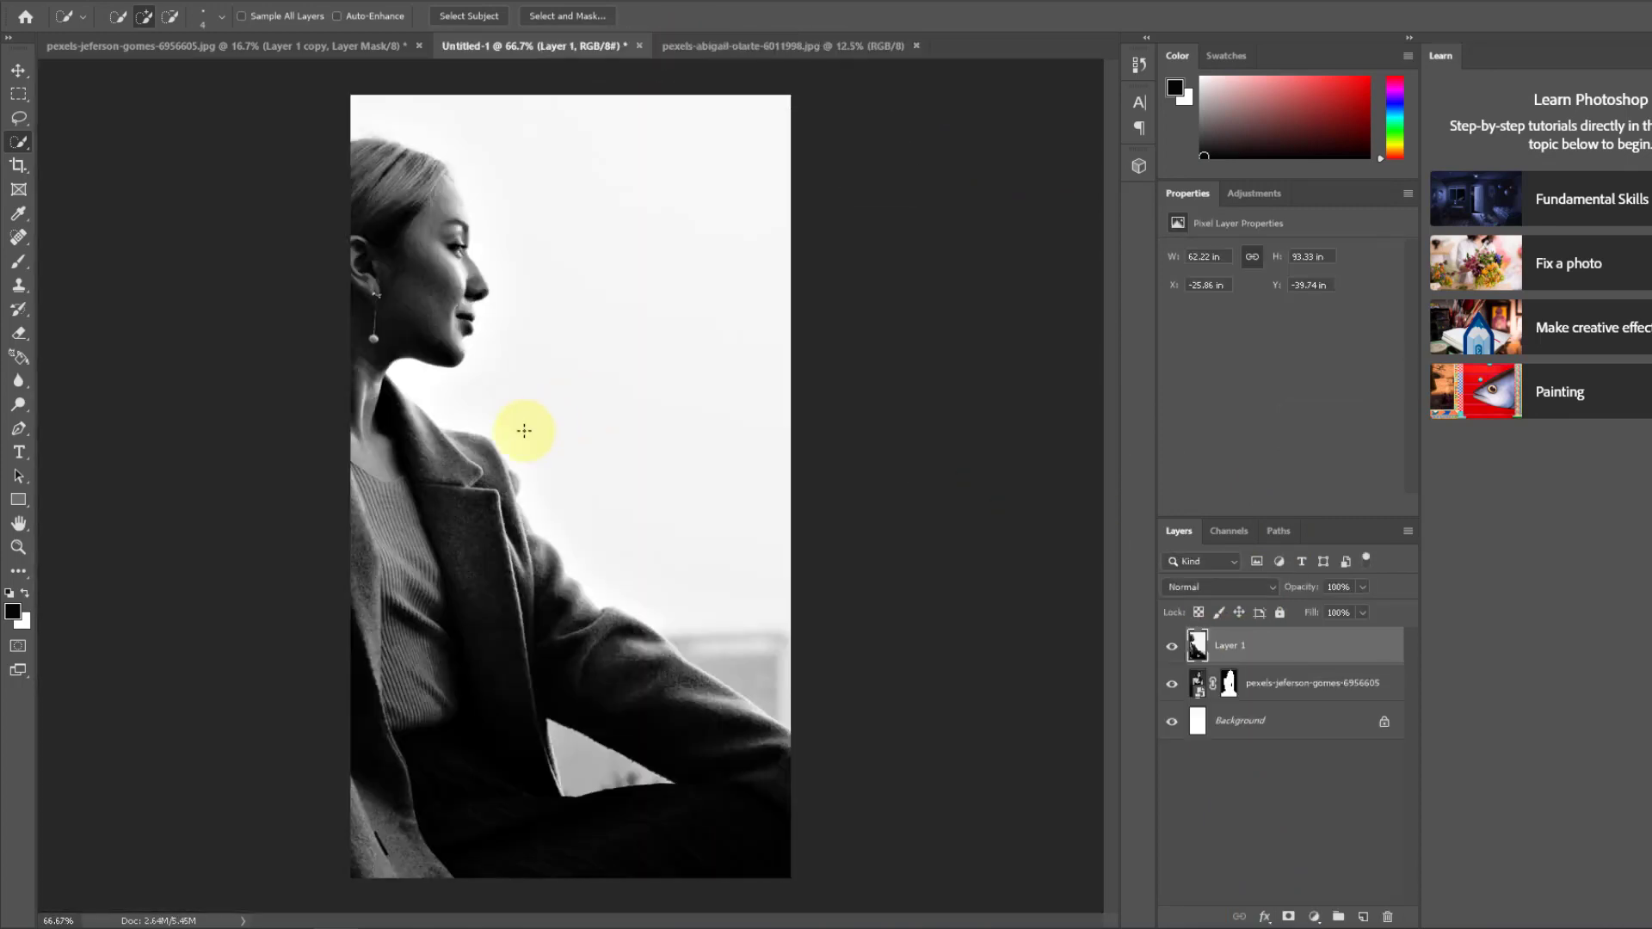
{"action": "key", "text": "ctrl+t"}
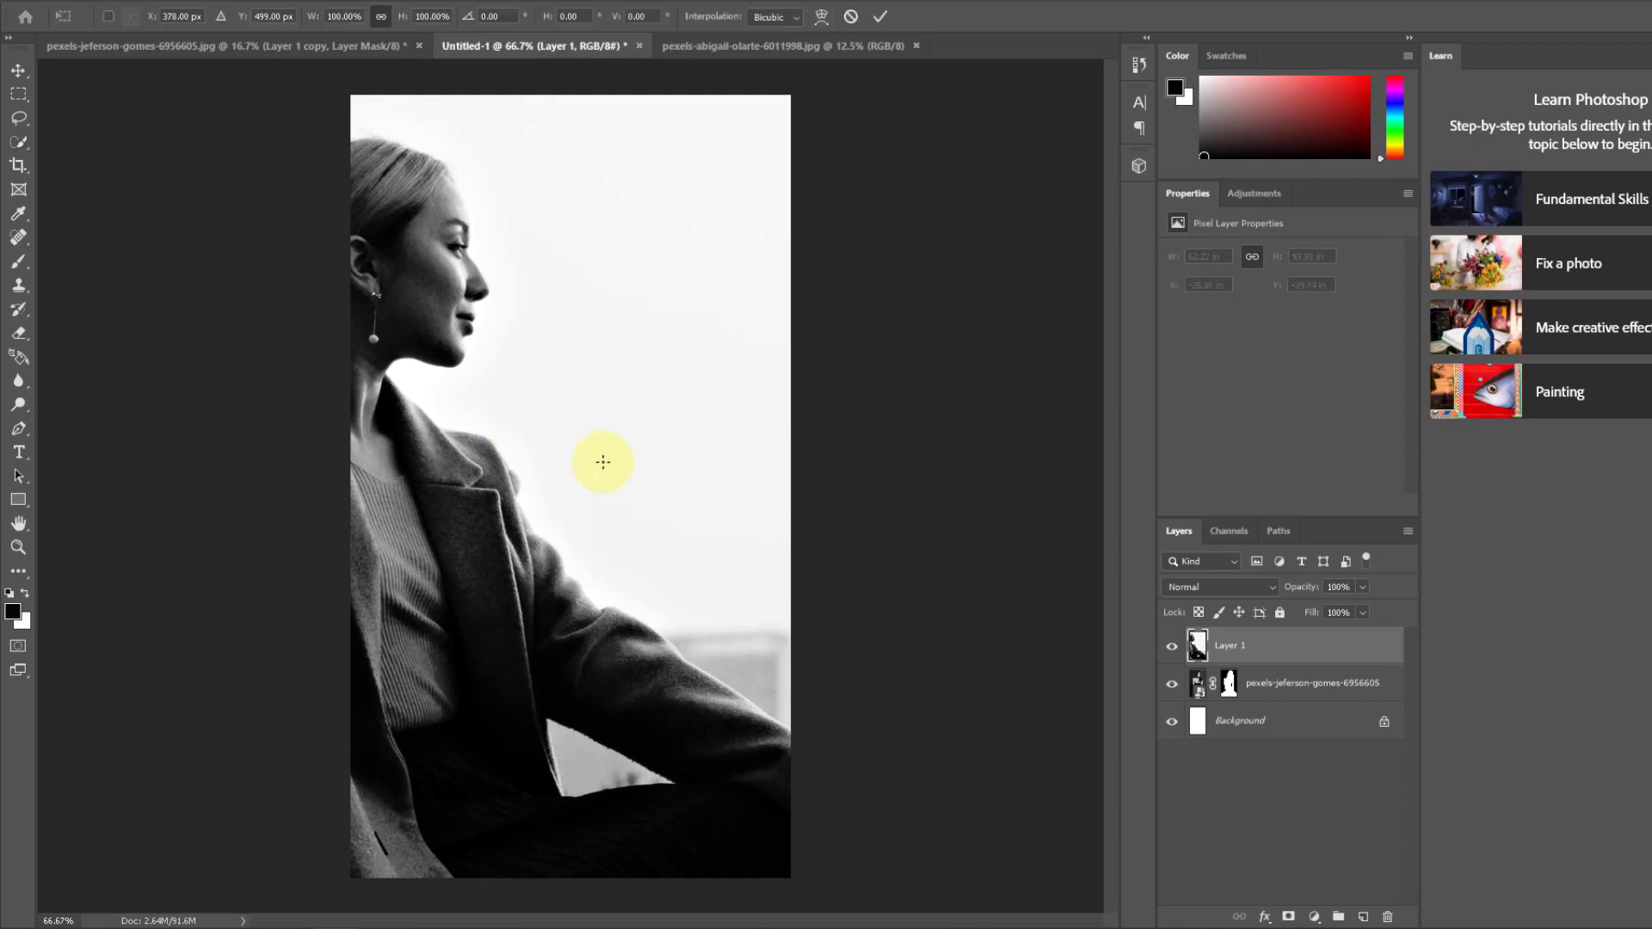
{"action": "left_click_drag", "start_coordinate": [774, 210], "coordinate": [579, 546]}
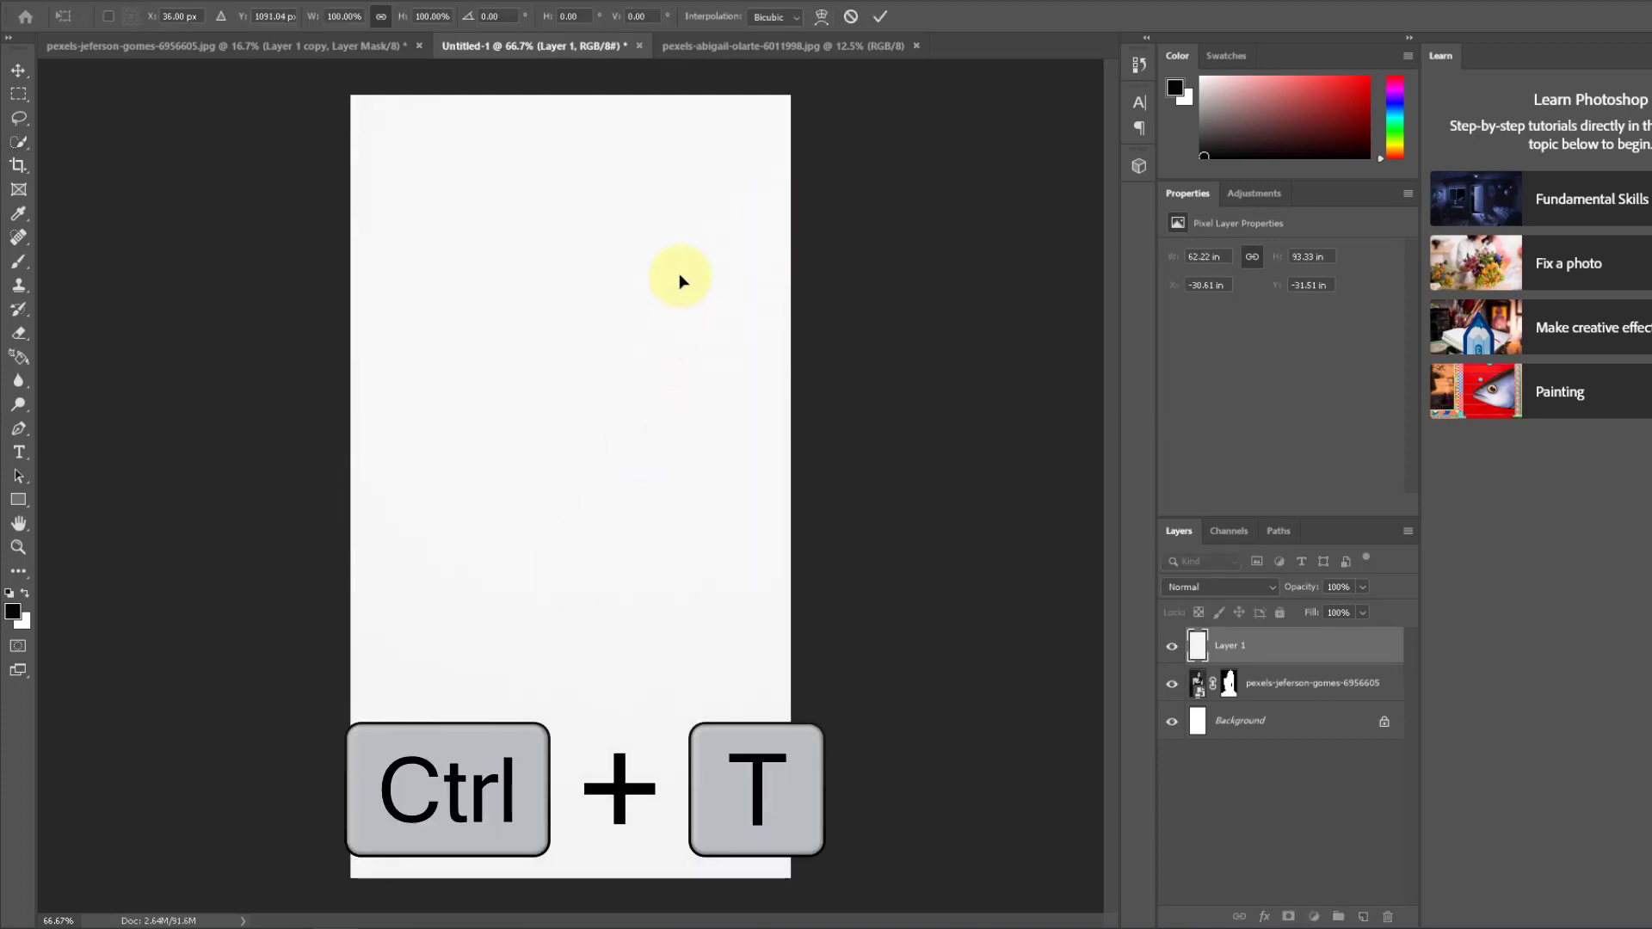
{"action": "left_click_drag", "start_coordinate": [566, 488], "coordinate": [776, 281]}
{"action": "left_click_drag", "start_coordinate": [680, 345], "coordinate": [487, 598]}
{"action": "left_click_drag", "start_coordinate": [738, 206], "coordinate": [464, 585]}
{"action": "left_click_drag", "start_coordinate": [721, 174], "coordinate": [740, 559]}
{"action": "left_click_drag", "start_coordinate": [907, 266], "coordinate": [947, 162]}
{"action": "left_click_drag", "start_coordinate": [1004, 86], "coordinate": [760, 180]}
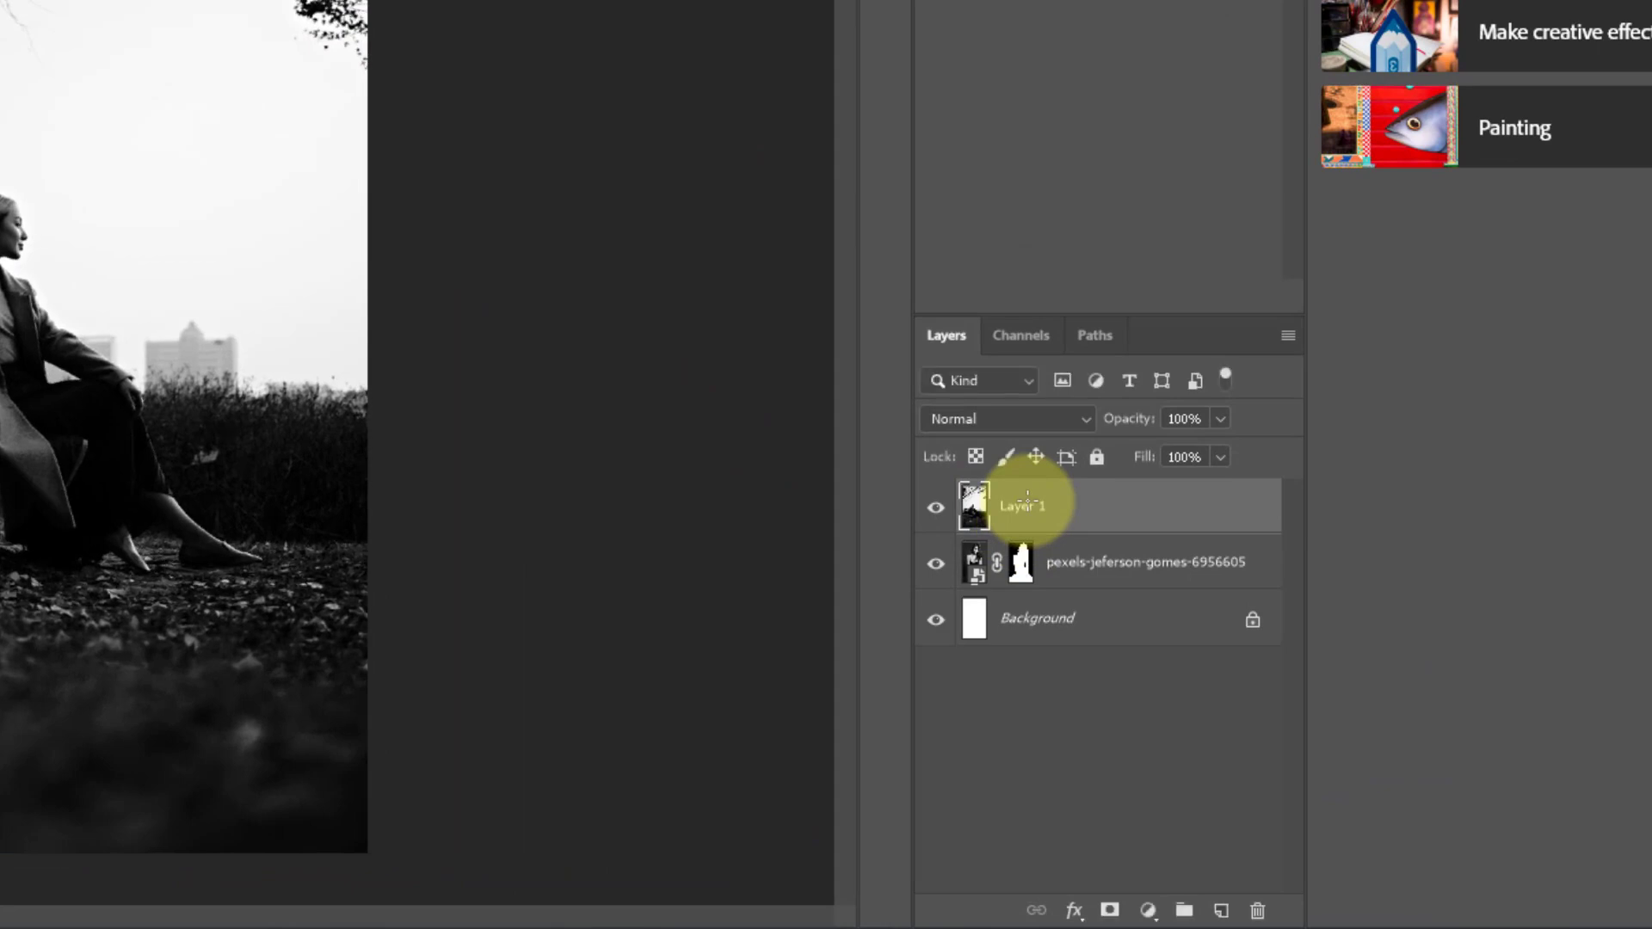
Step: Clip the bench photo layer (Layer 1) to the masked portrait layer beneath it
{"action": "right_click", "coordinate": [1028, 502]}
{"action": "left_click", "coordinate": [1119, 300]}
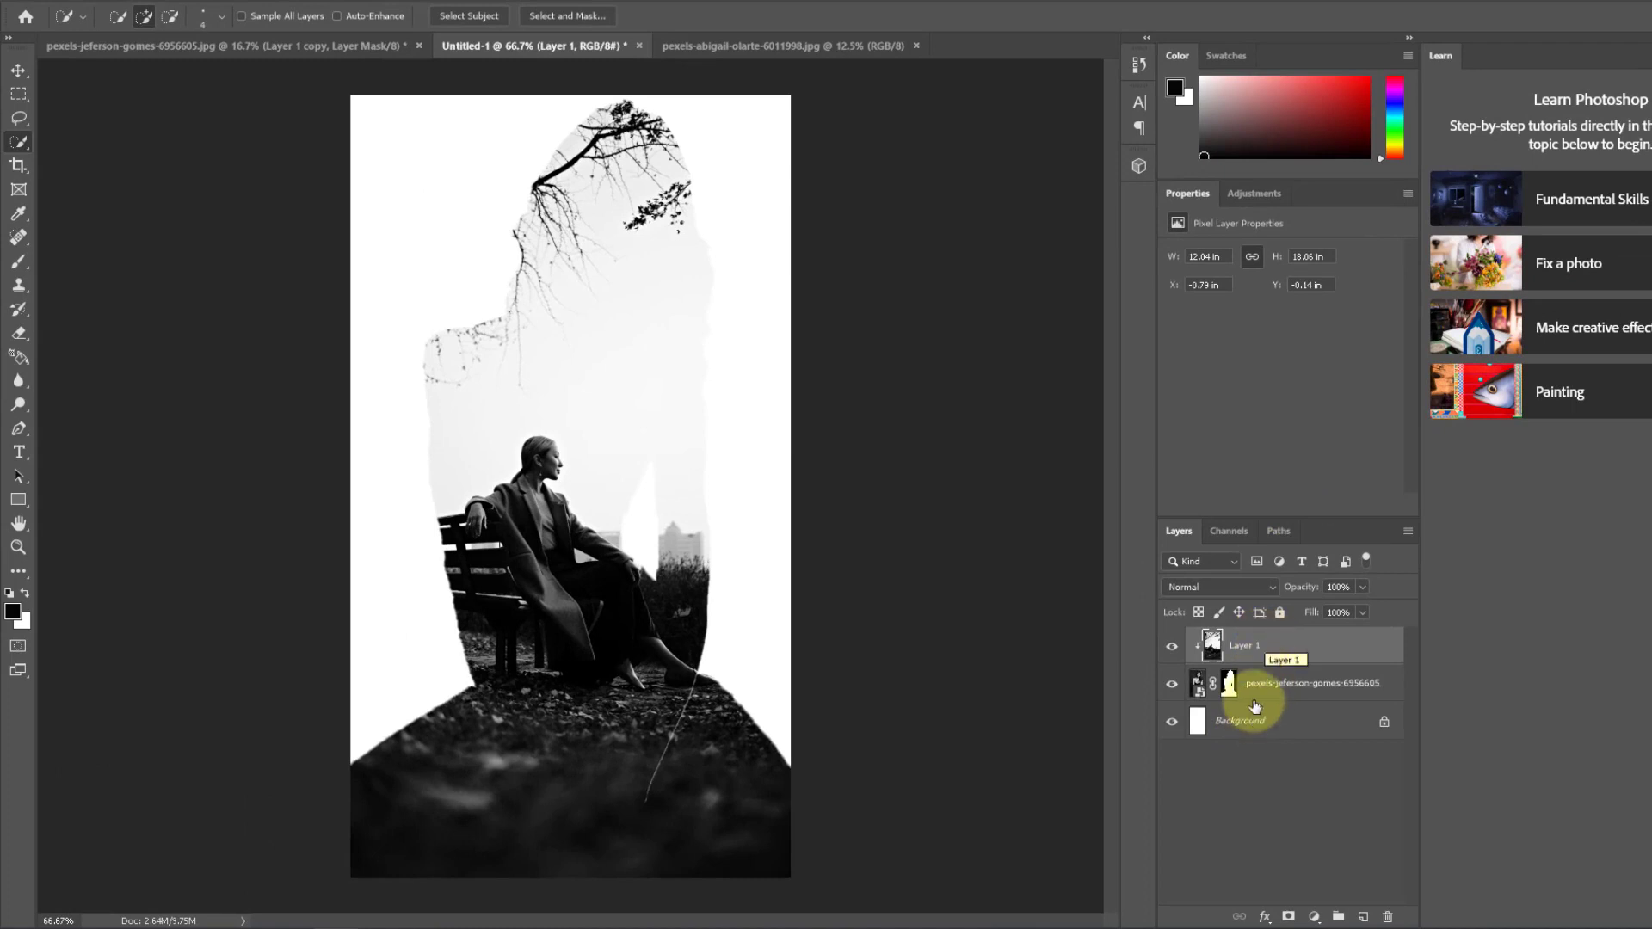
Step: Add a Solid Color fill of f6f6f6 sampled from the bench photo's sky and place it directly below the portrait layer
{"action": "left_click", "coordinate": [1229, 683]}
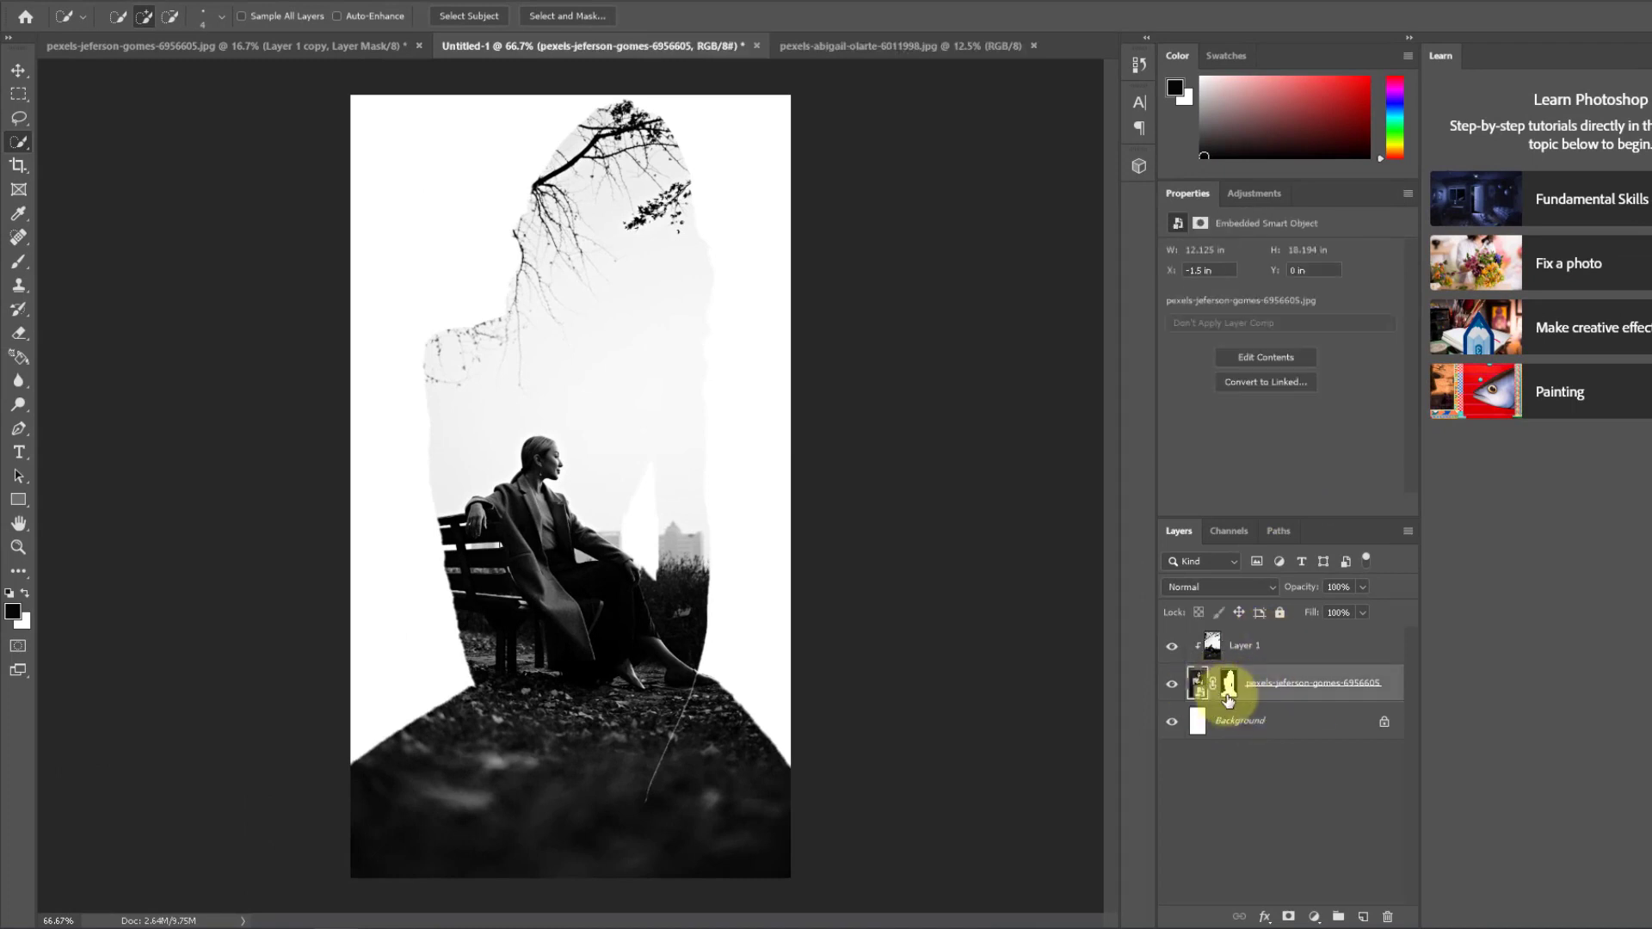
{"action": "left_click", "coordinate": [1197, 683]}
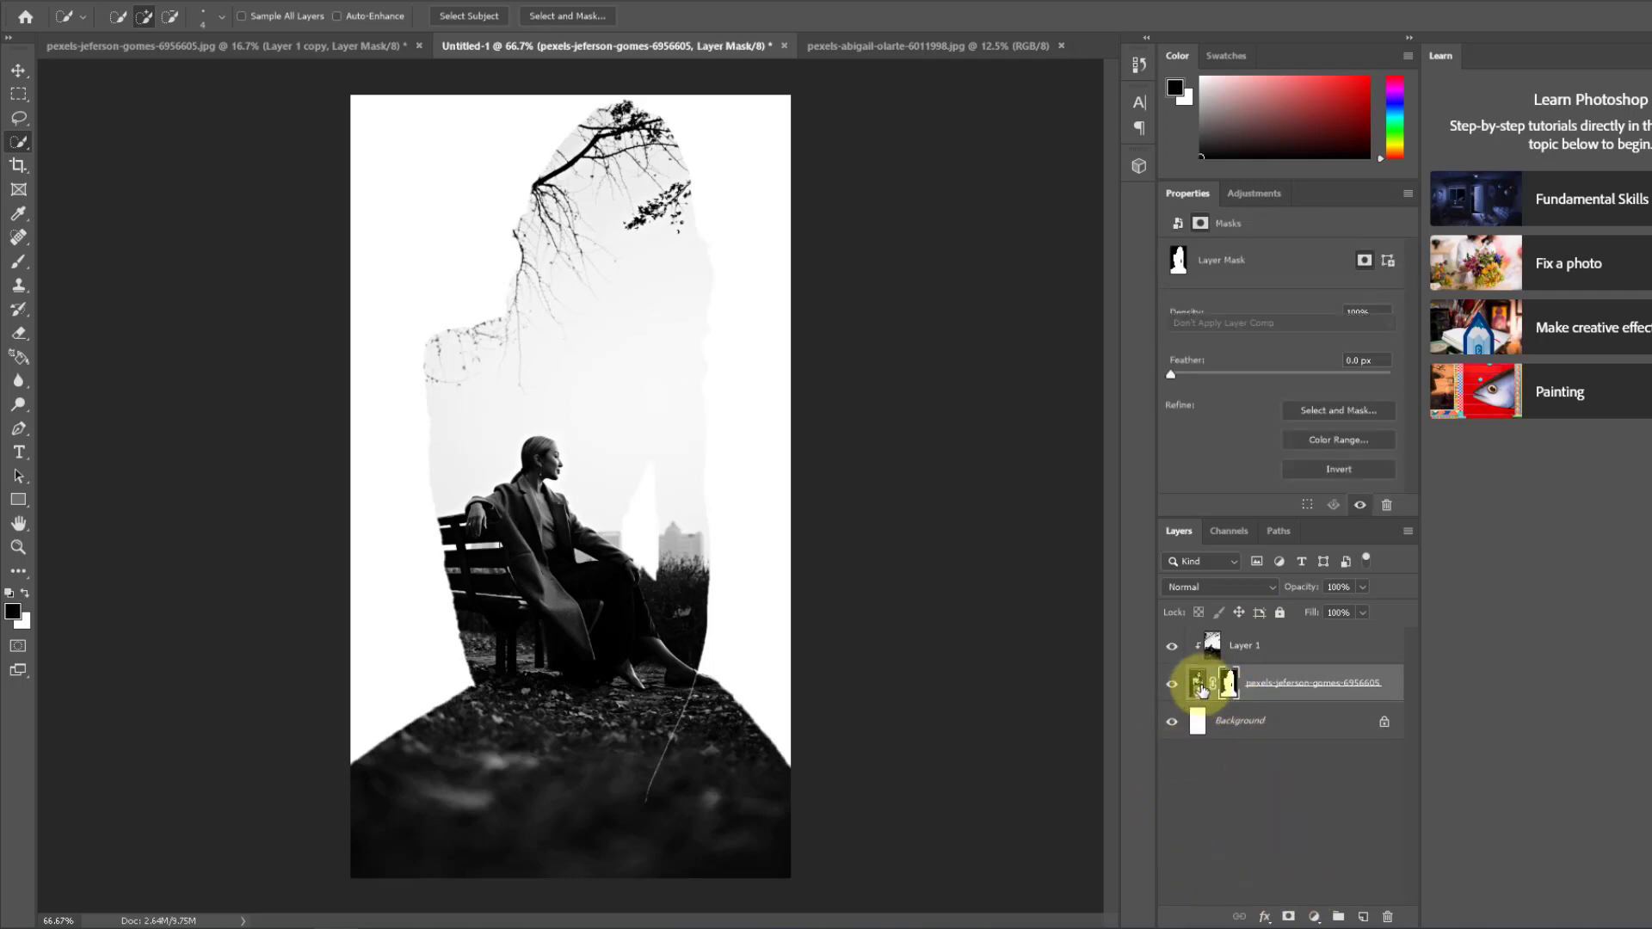
{"action": "left_click", "coordinate": [1311, 915]}
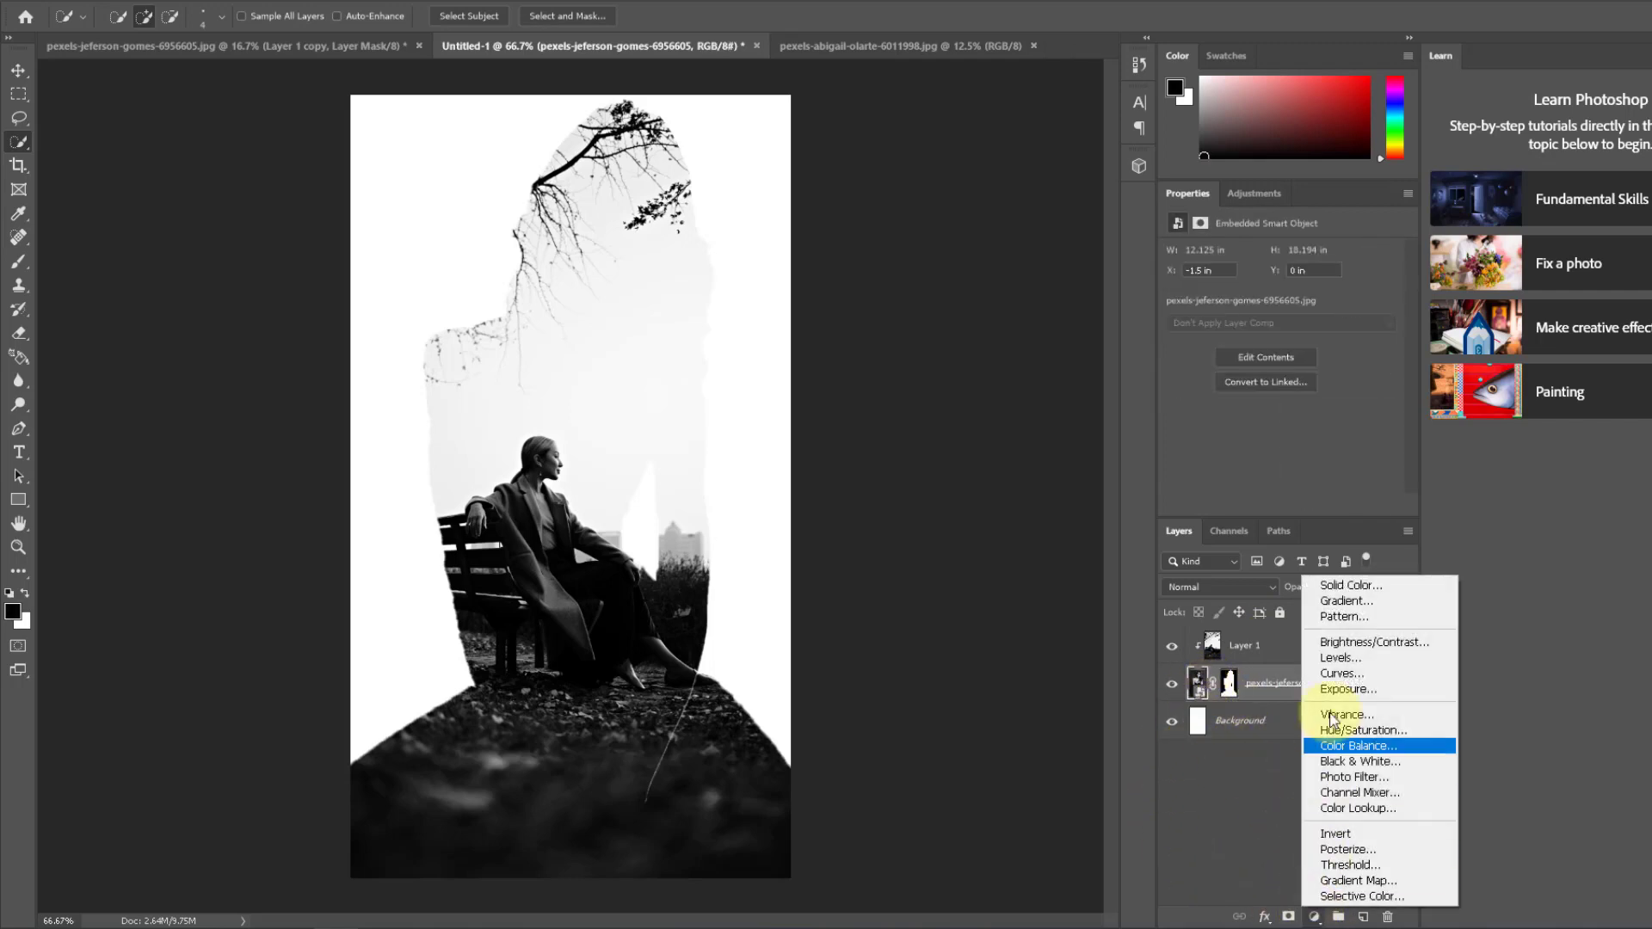
{"action": "left_click", "coordinate": [1355, 591]}
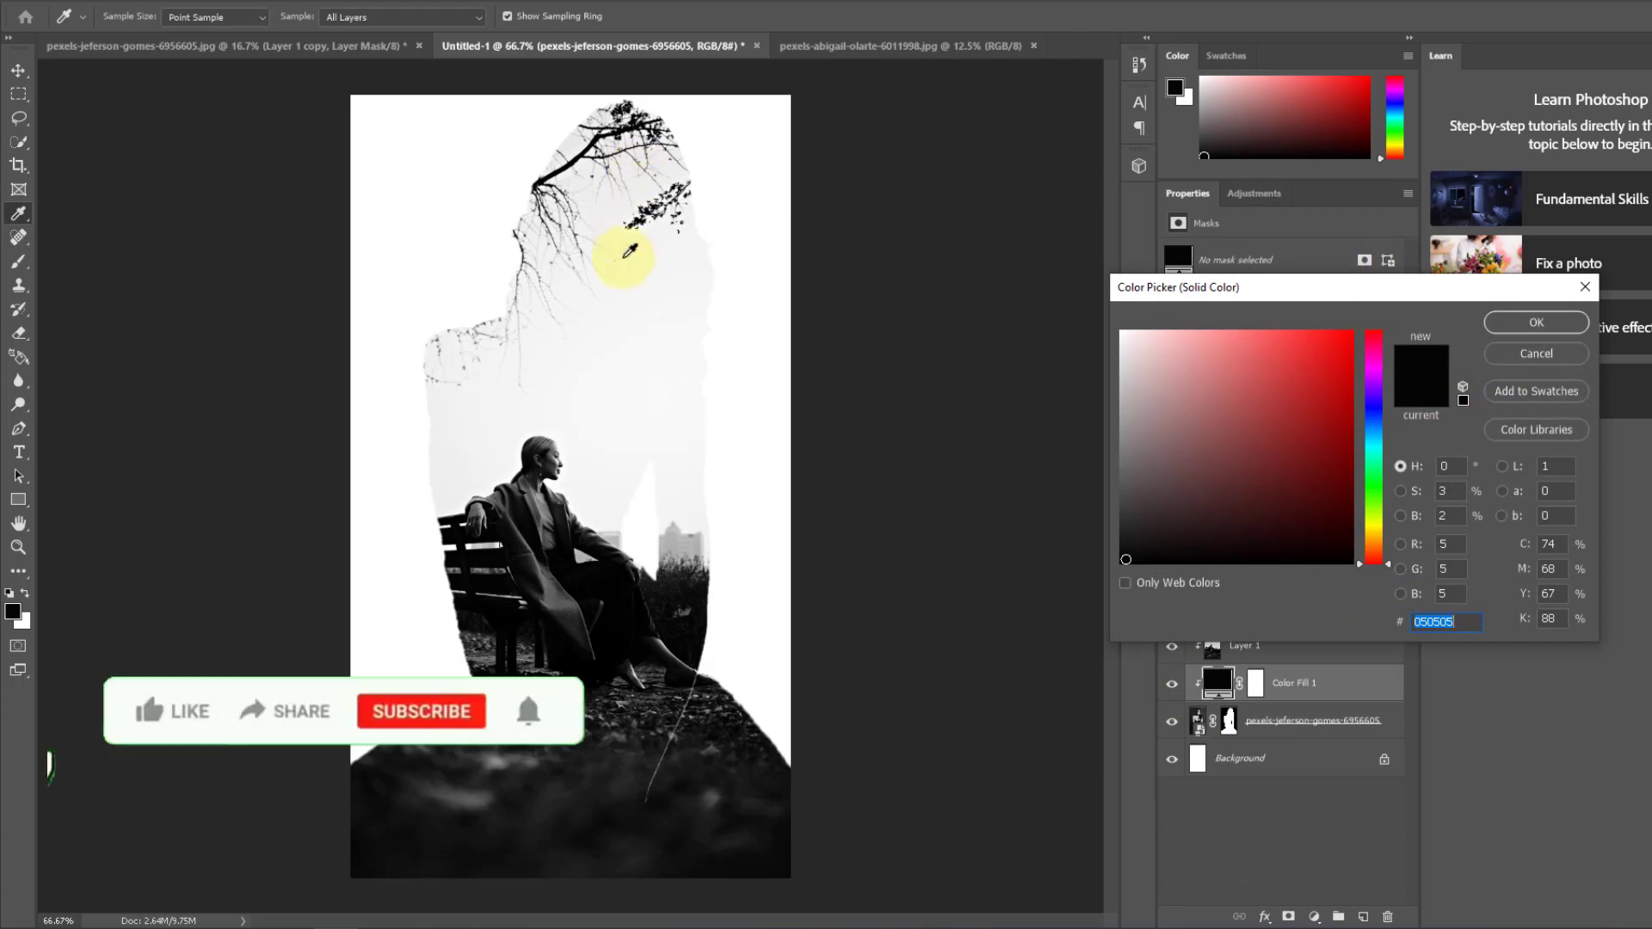
{"action": "left_click", "coordinate": [664, 283]}
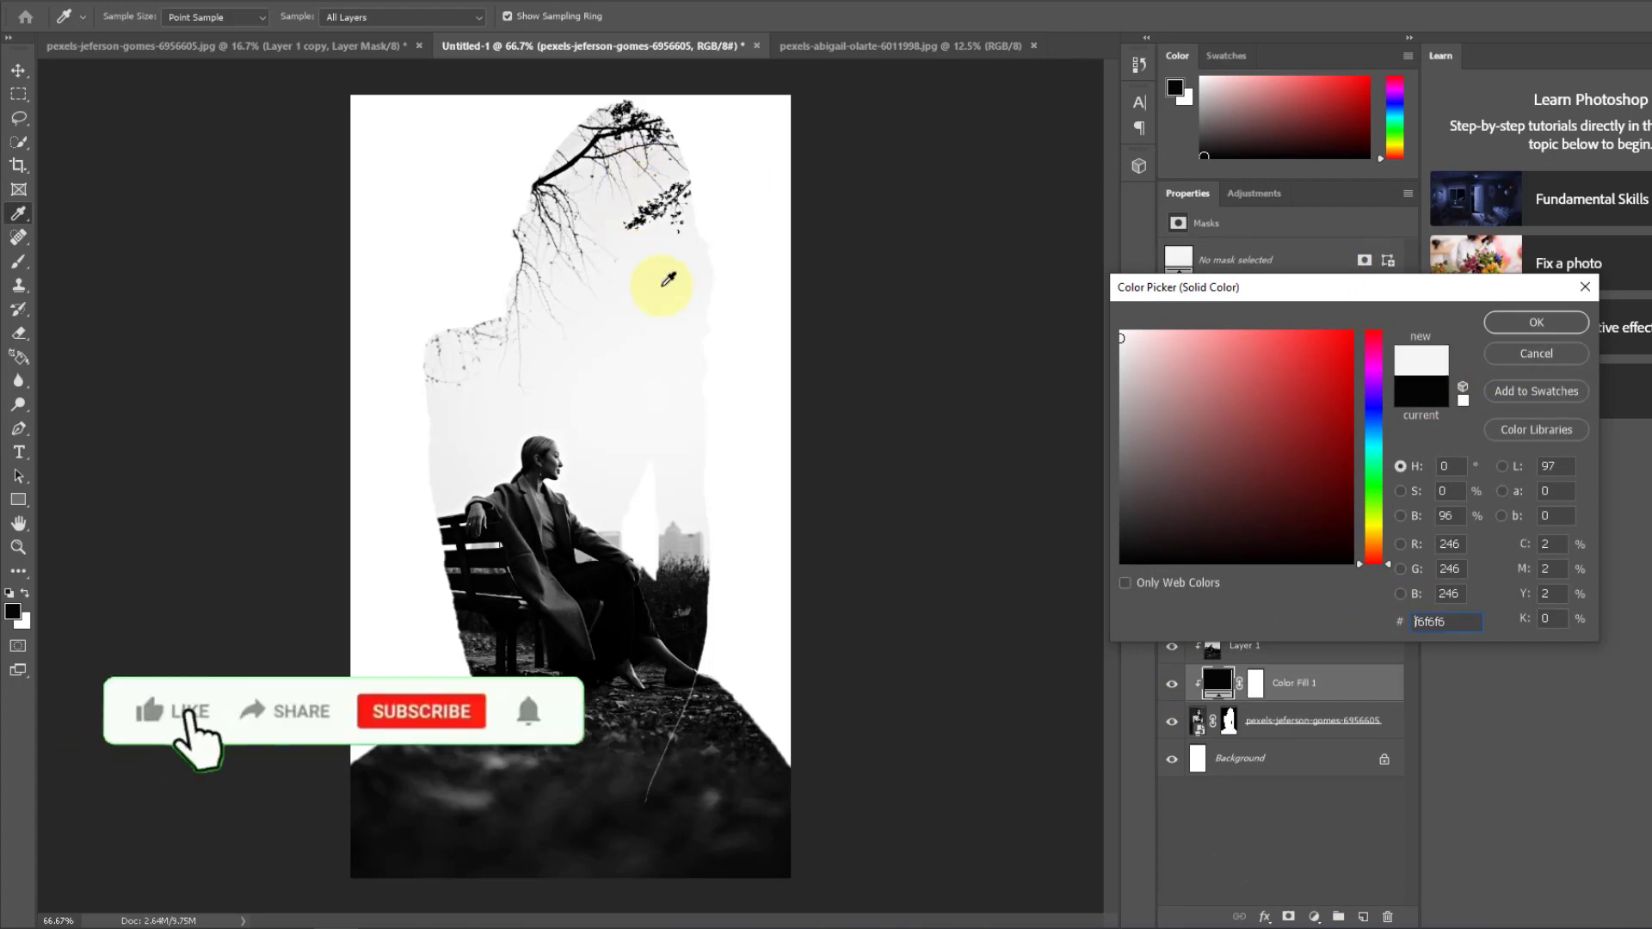
{"action": "left_click", "coordinate": [1540, 325]}
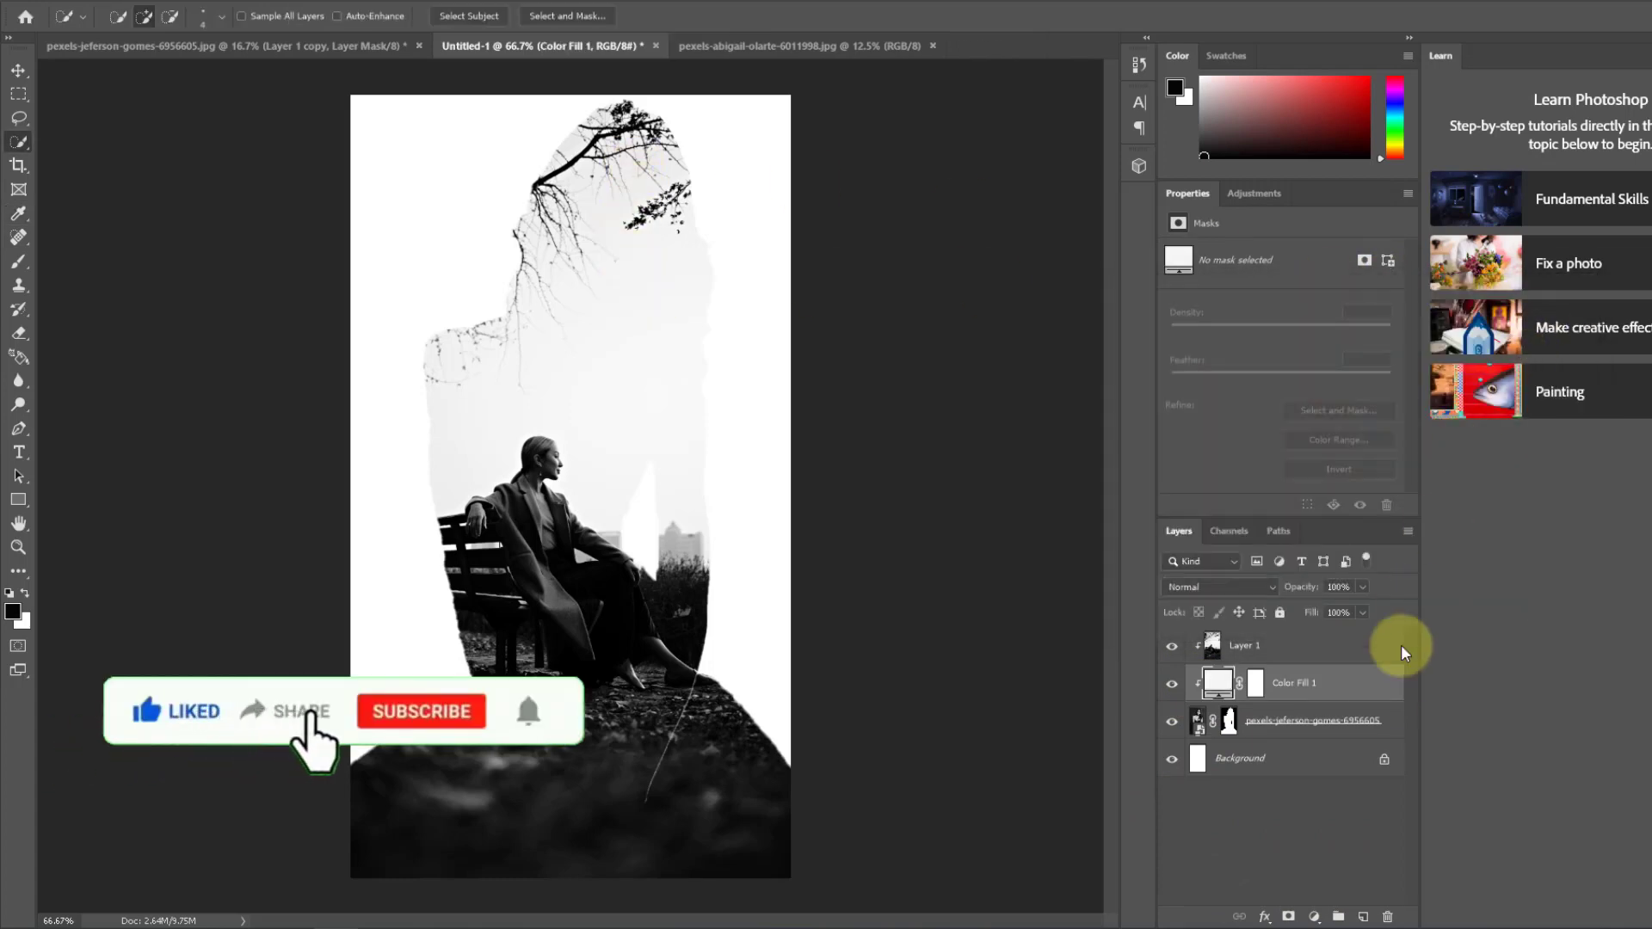
{"action": "left_click_drag", "start_coordinate": [1287, 683], "coordinate": [1282, 734]}
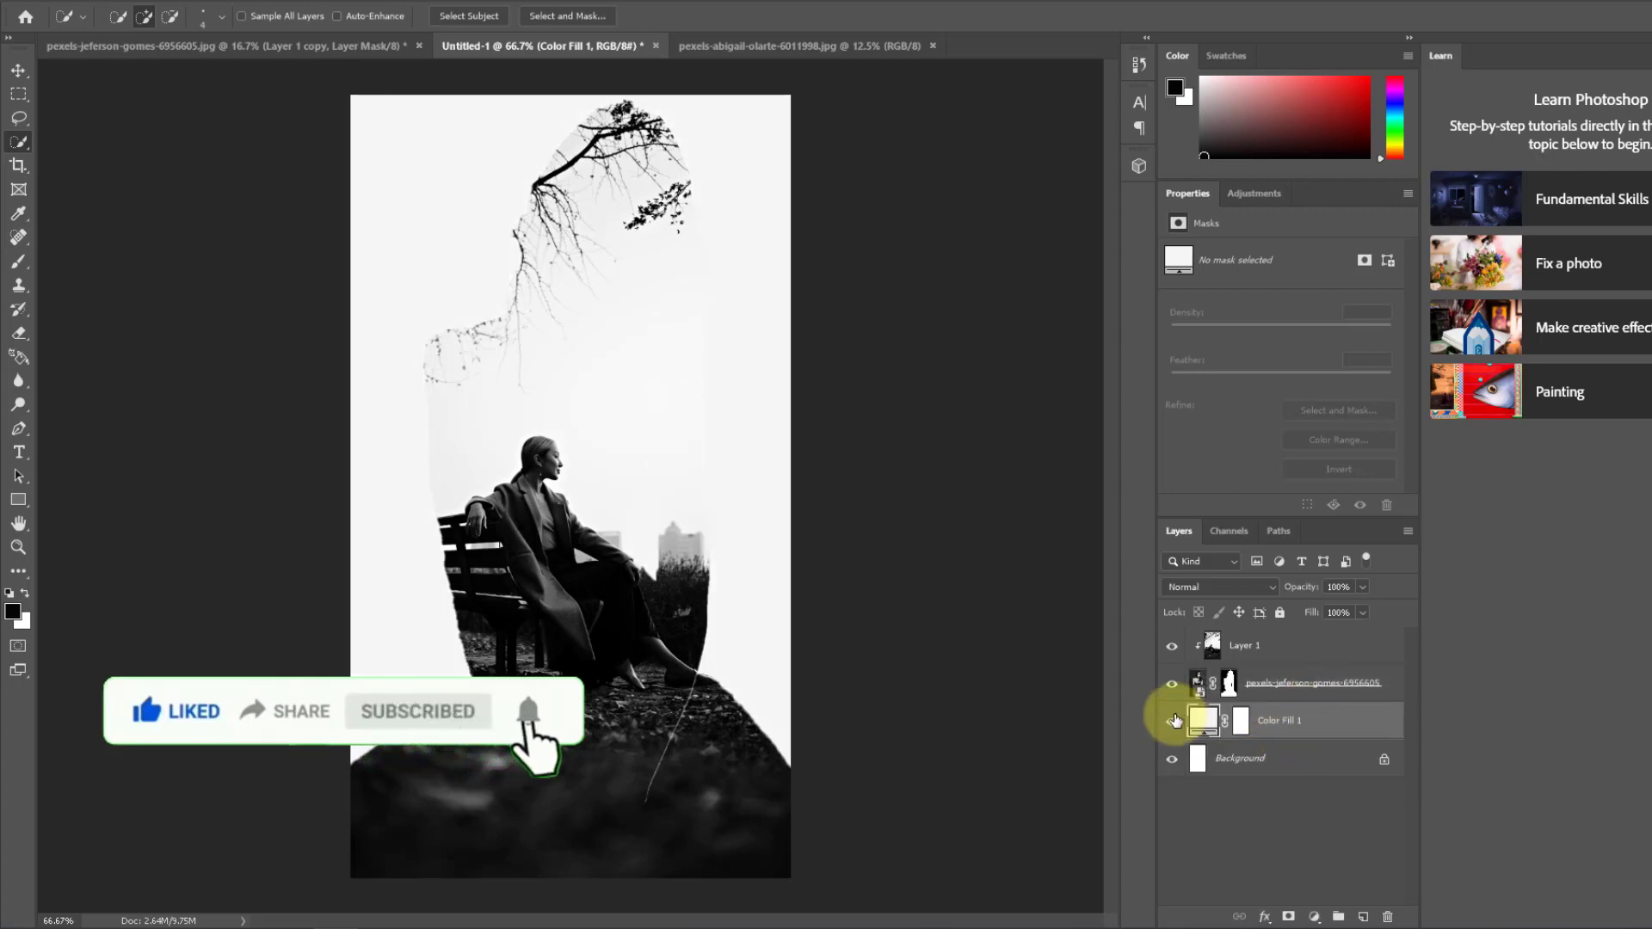
Step: Add a layer mask to Layer 1 and paint it with a soft 124 px black brush over the portrait's face, body and hands
{"action": "left_click", "coordinate": [1213, 644]}
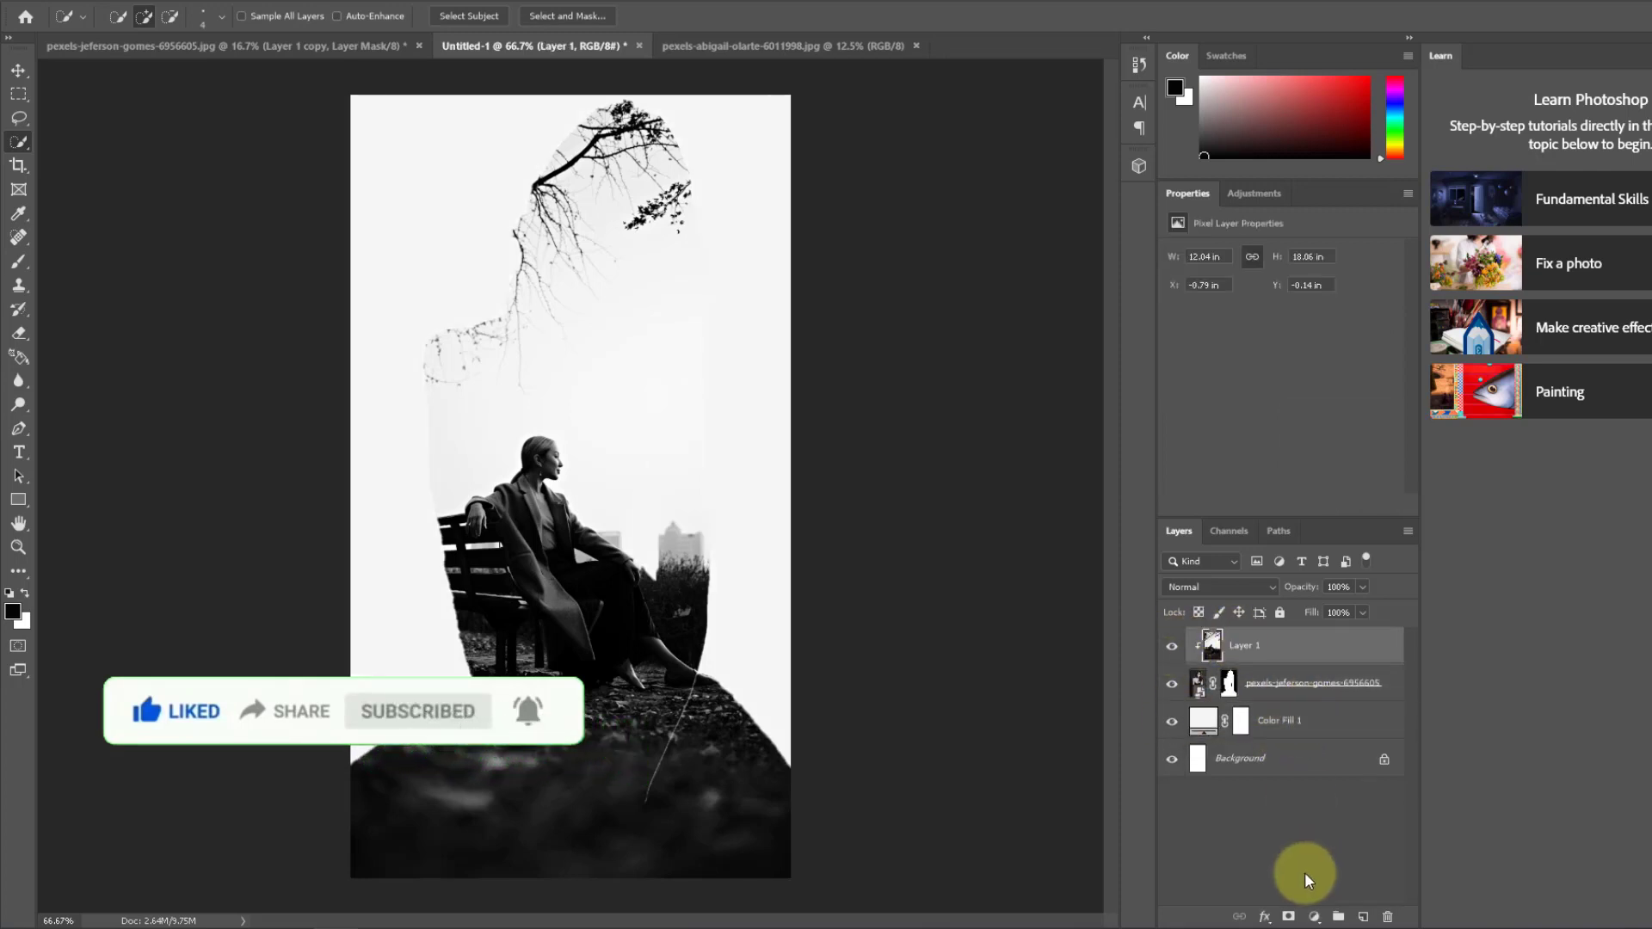
{"action": "left_click", "coordinate": [1291, 919]}
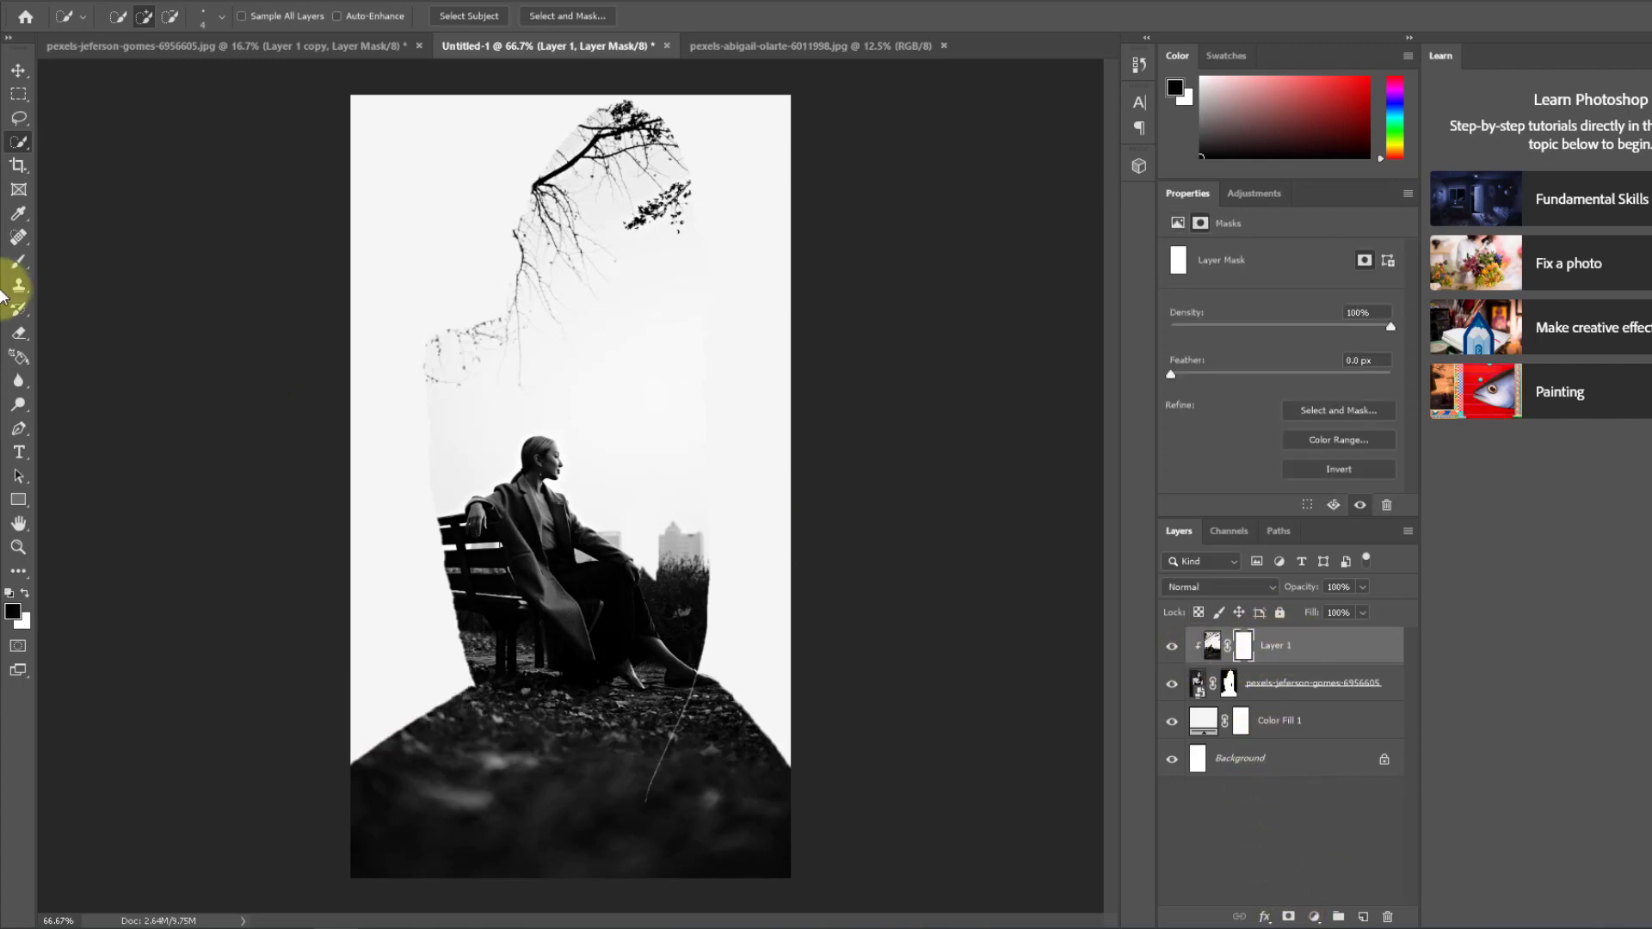
{"action": "left_click", "coordinate": [19, 261]}
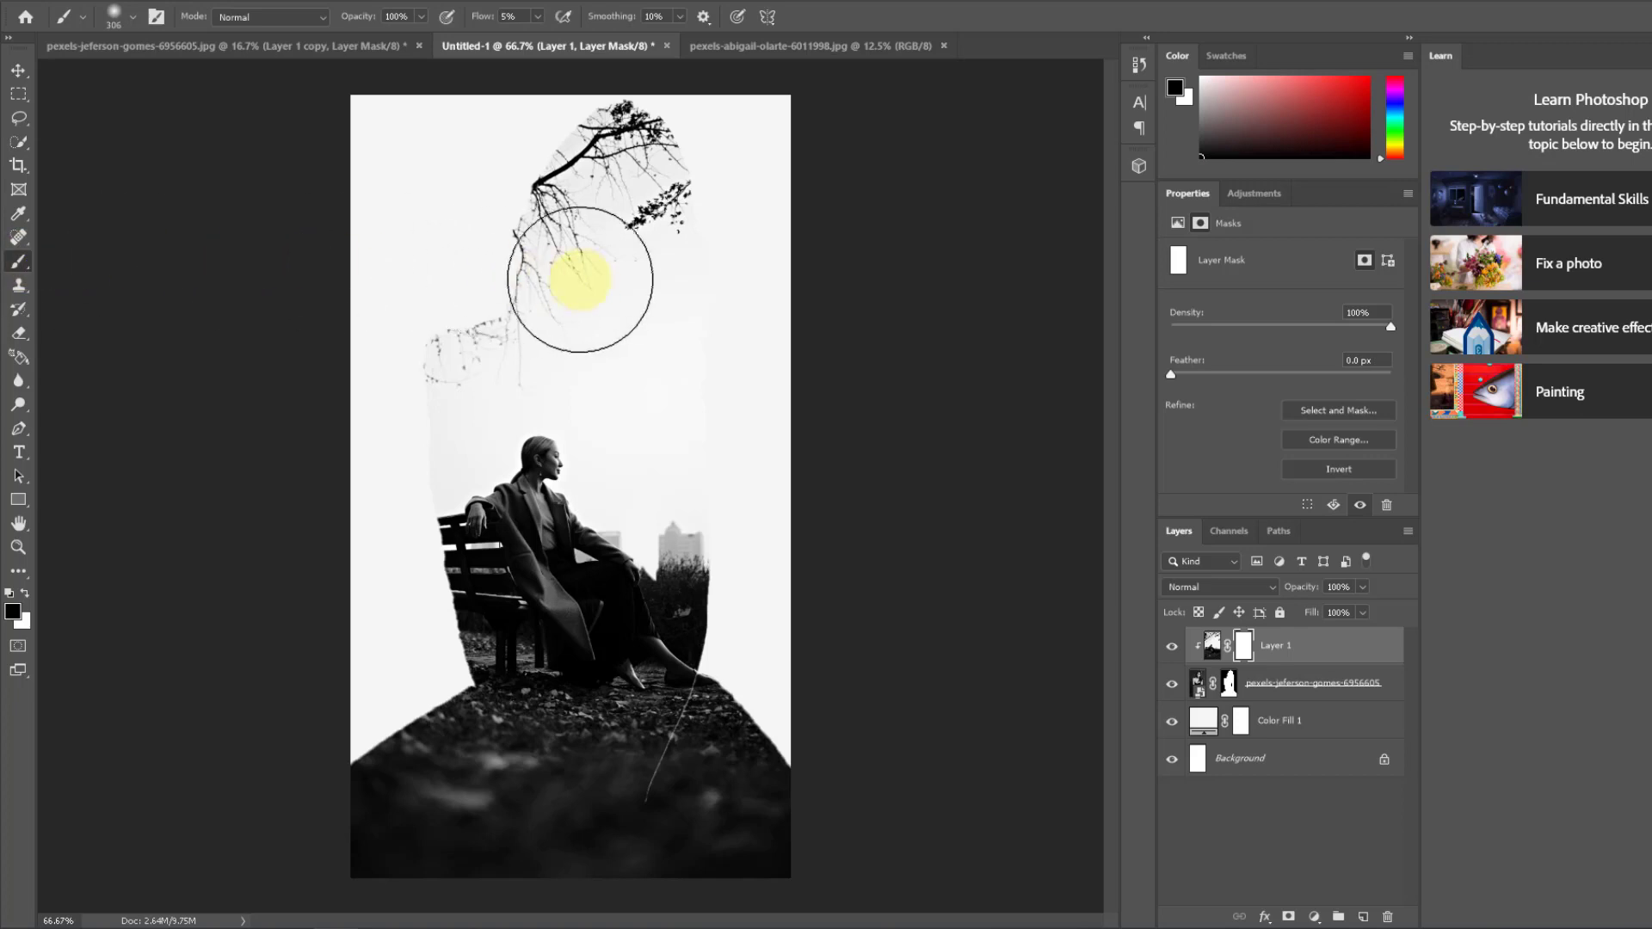
{"action": "left_click", "coordinate": [129, 15]}
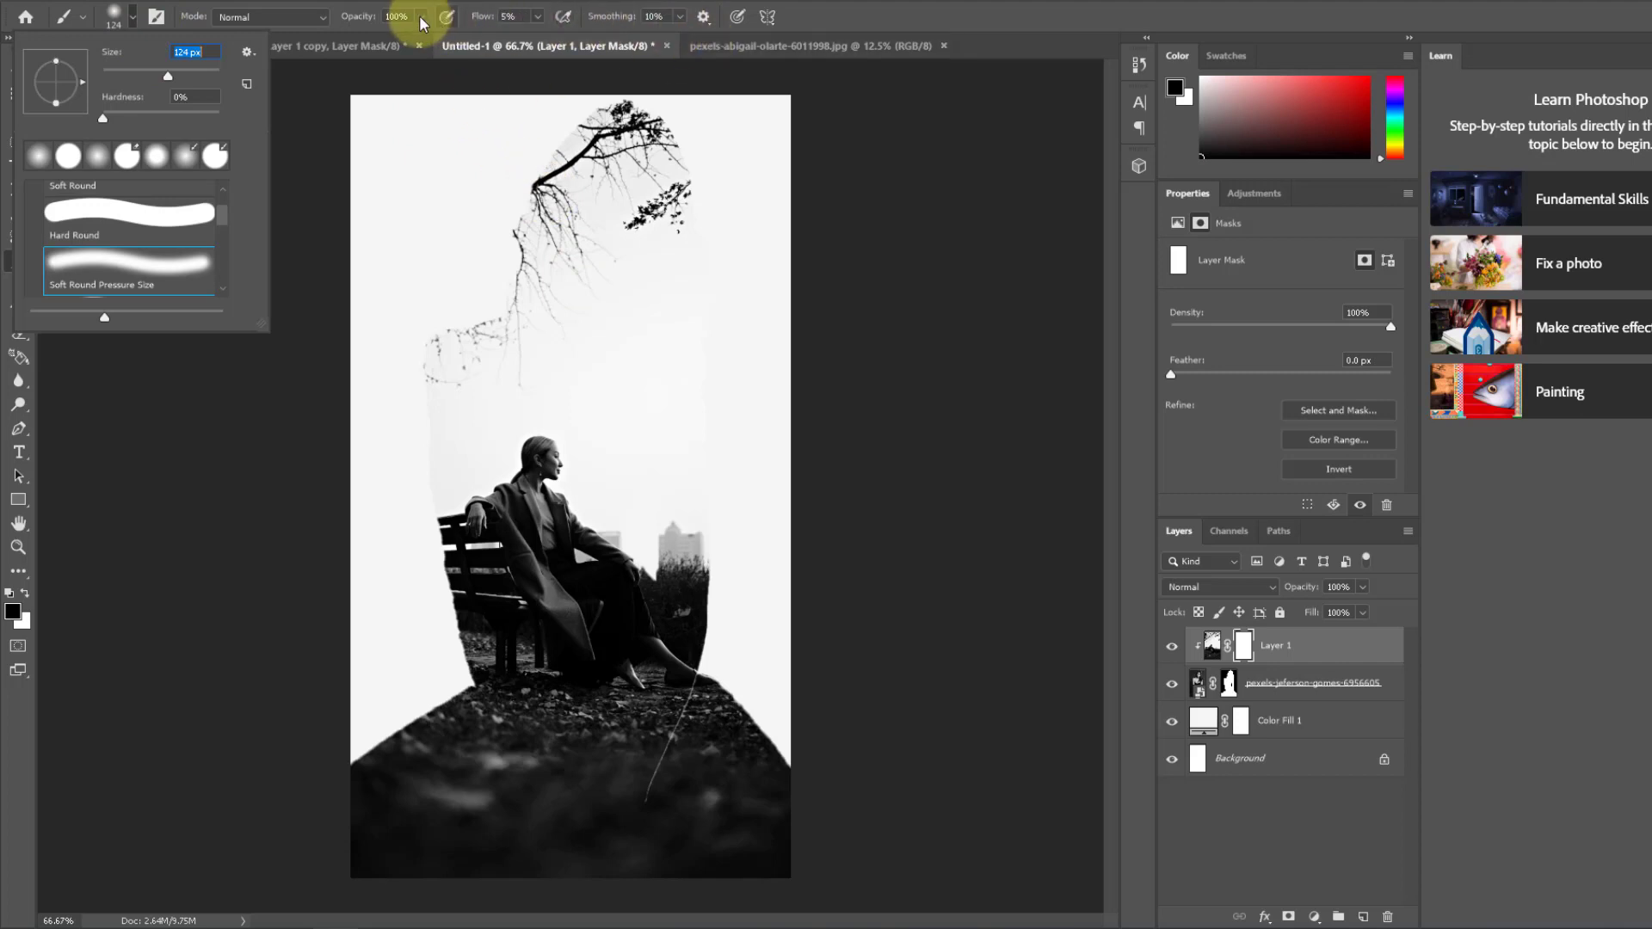
{"action": "left_click", "coordinate": [123, 23]}
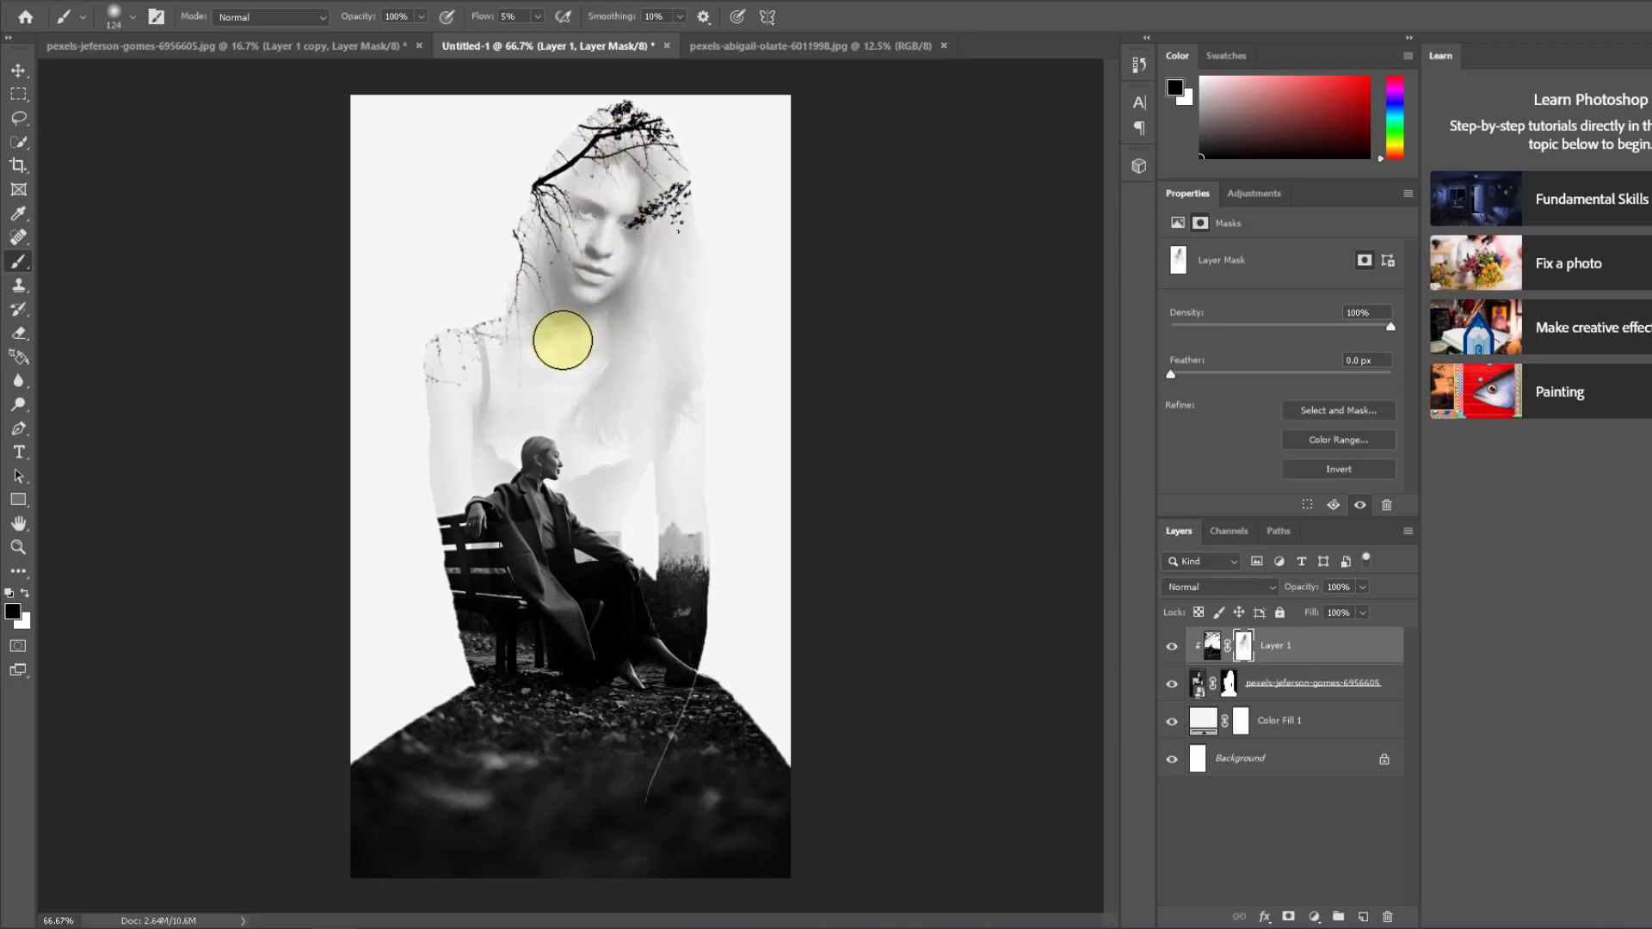
{"action": "mouse_move", "coordinate": [485, 756]}
{"action": "left_mouse_down"}
{"action": "mouse_move", "coordinate": [647, 771]}
{"action": "mouse_move", "coordinate": [539, 770]}
{"action": "mouse_move", "coordinate": [369, 835]}
{"action": "mouse_move", "coordinate": [726, 845]}
{"action": "mouse_move", "coordinate": [590, 855]}
{"action": "mouse_move", "coordinate": [785, 864]}
{"action": "mouse_move", "coordinate": [656, 833]}
{"action": "mouse_move", "coordinate": [593, 771]}
{"action": "mouse_move", "coordinate": [745, 736]}
{"action": "mouse_move", "coordinate": [607, 728]}
{"action": "mouse_move", "coordinate": [537, 799]}
{"action": "mouse_move", "coordinate": [567, 815]}
{"action": "mouse_move", "coordinate": [570, 771]}
{"action": "mouse_move", "coordinate": [414, 809]}
{"action": "mouse_move", "coordinate": [420, 765]}
{"action": "mouse_move", "coordinate": [443, 731]}
{"action": "mouse_move", "coordinate": [513, 834]}
{"action": "mouse_move", "coordinate": [557, 792]}
{"action": "mouse_move", "coordinate": [577, 730]}
{"action": "mouse_move", "coordinate": [677, 828]}
{"action": "mouse_move", "coordinate": [727, 828]}
{"action": "mouse_move", "coordinate": [719, 840]}
{"action": "mouse_move", "coordinate": [742, 783]}
{"action": "mouse_move", "coordinate": [711, 816]}
{"action": "mouse_move", "coordinate": [729, 825]}
{"action": "mouse_move", "coordinate": [701, 876]}
{"action": "mouse_move", "coordinate": [567, 809]}
{"action": "left_mouse_up"}
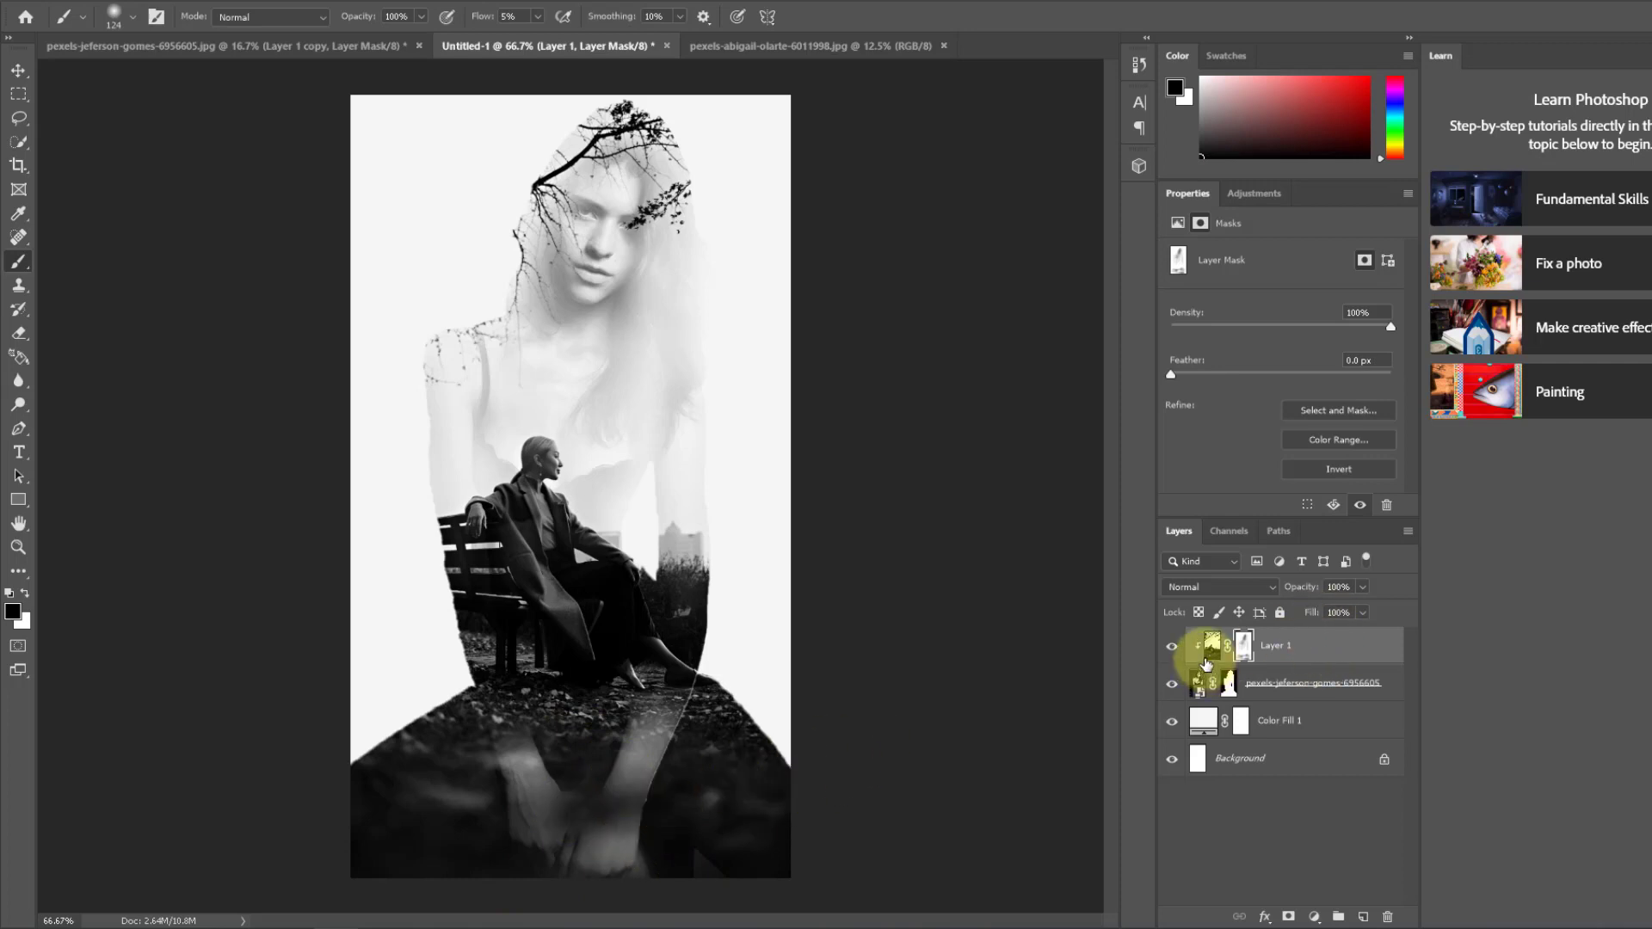
Step: Reposition the bench photo inside the silhouette, moving it slightly up and sideways to about X -1.01 in, Y -0.51 in
{"action": "left_click", "coordinate": [1213, 647]}
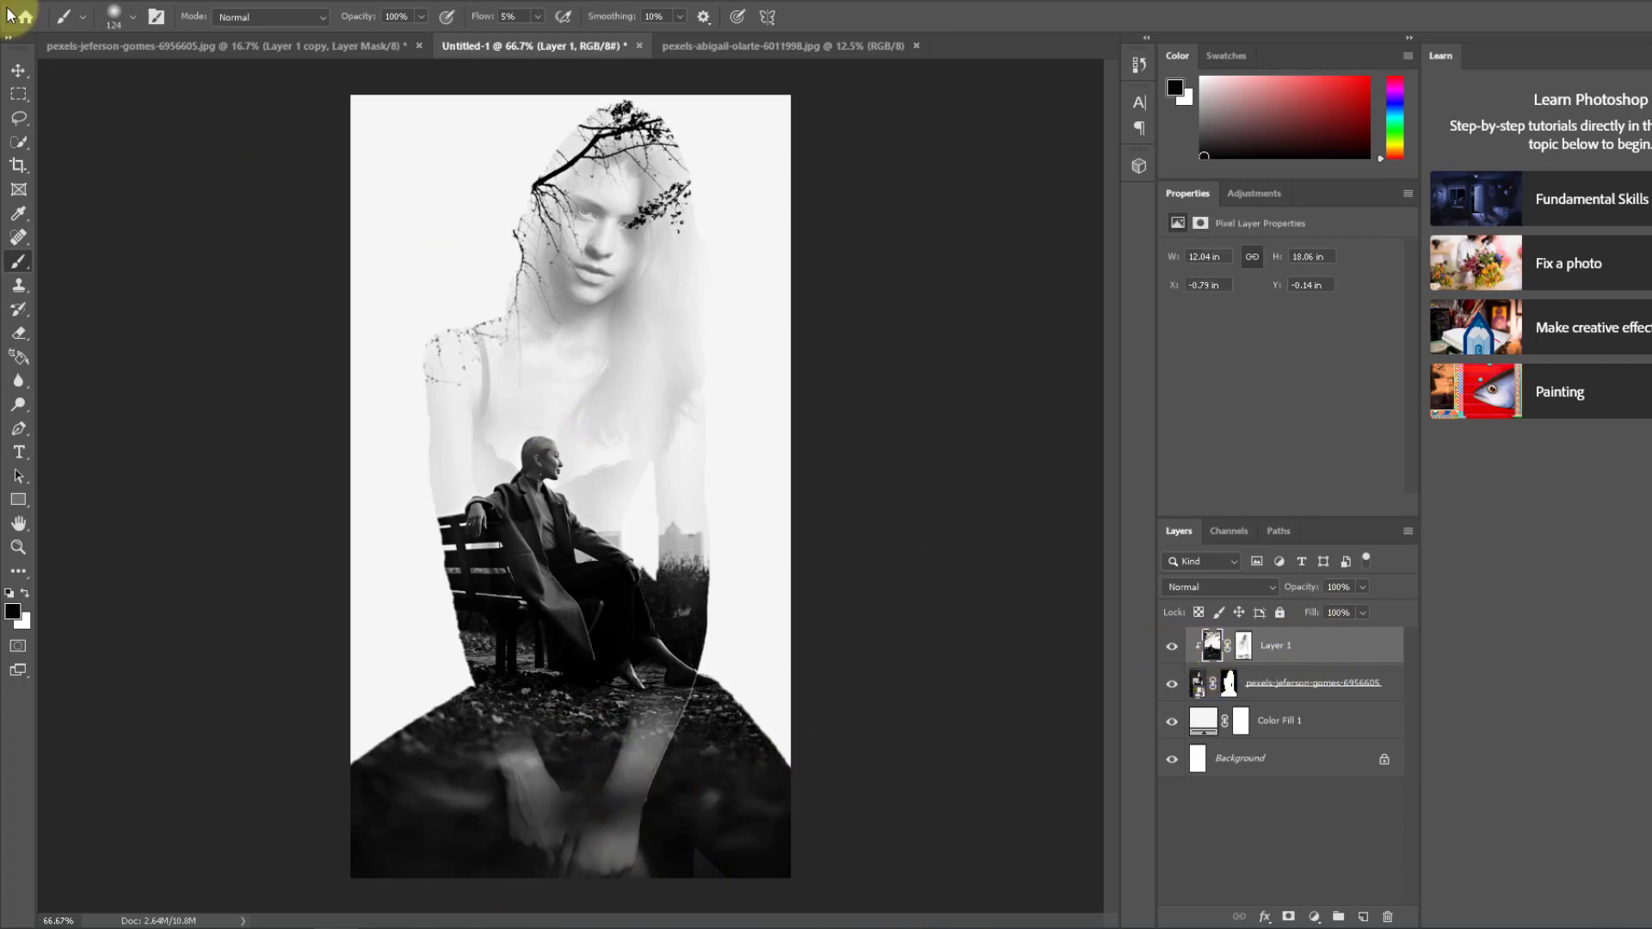
{"action": "left_click", "coordinate": [18, 70]}
{"action": "mouse_move", "coordinate": [597, 262]}
{"action": "left_mouse_down"}
{"action": "mouse_move", "coordinate": [590, 305]}
{"action": "mouse_move", "coordinate": [566, 274]}
{"action": "mouse_move", "coordinate": [574, 256]}
{"action": "left_mouse_up"}
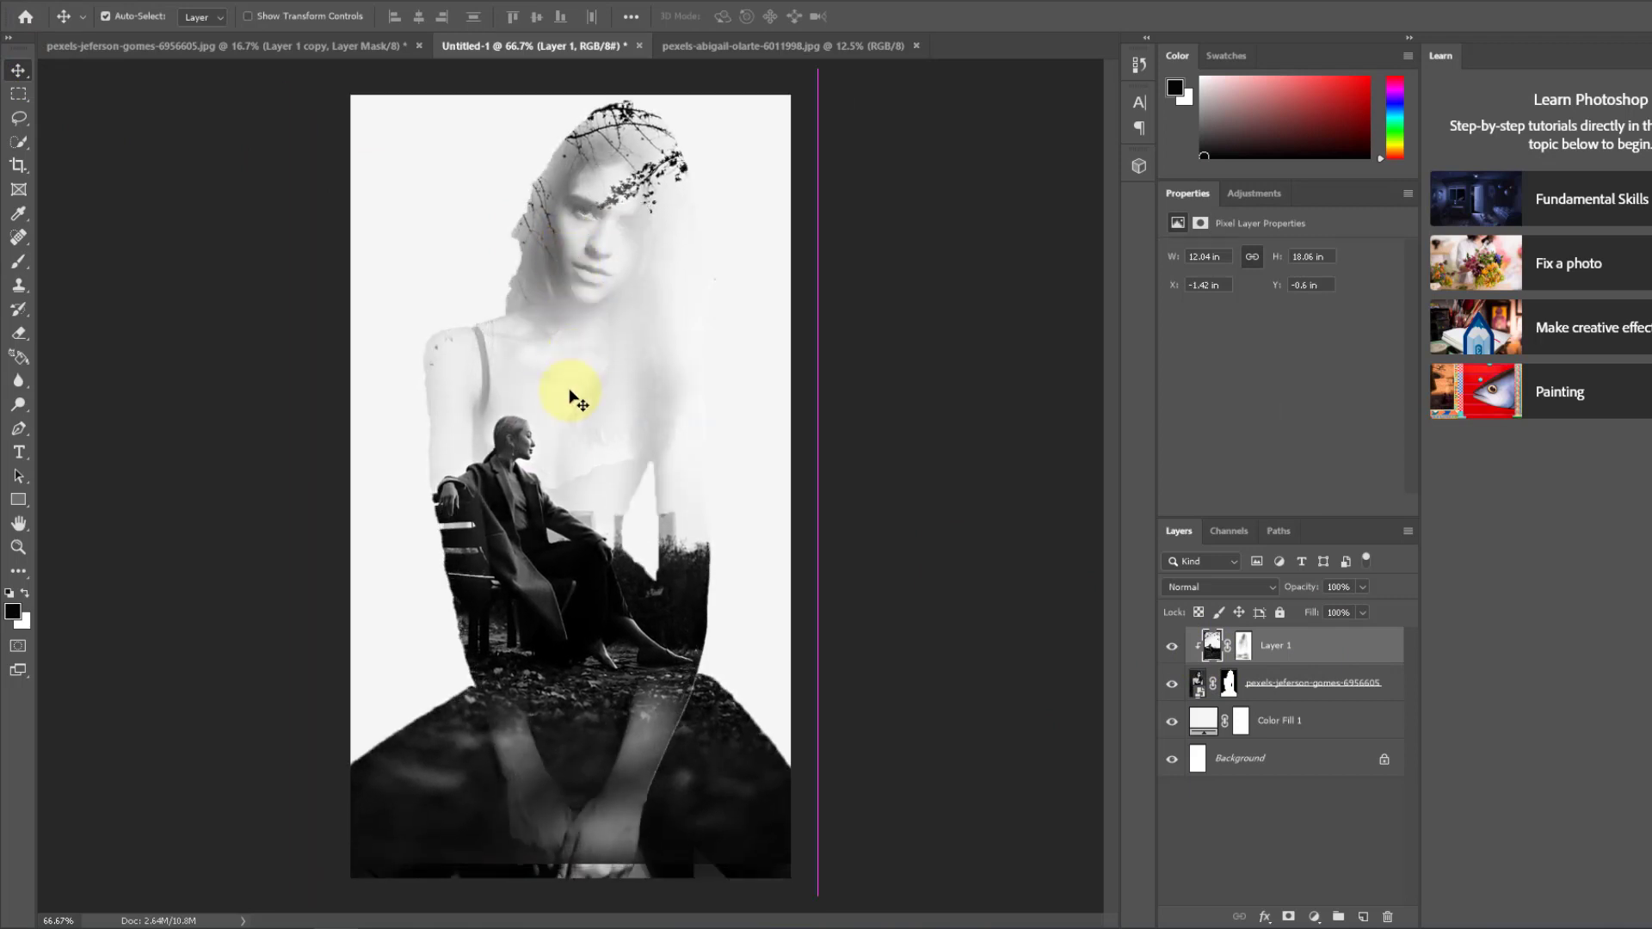
{"action": "left_click_drag", "start_coordinate": [574, 397], "coordinate": [590, 358]}
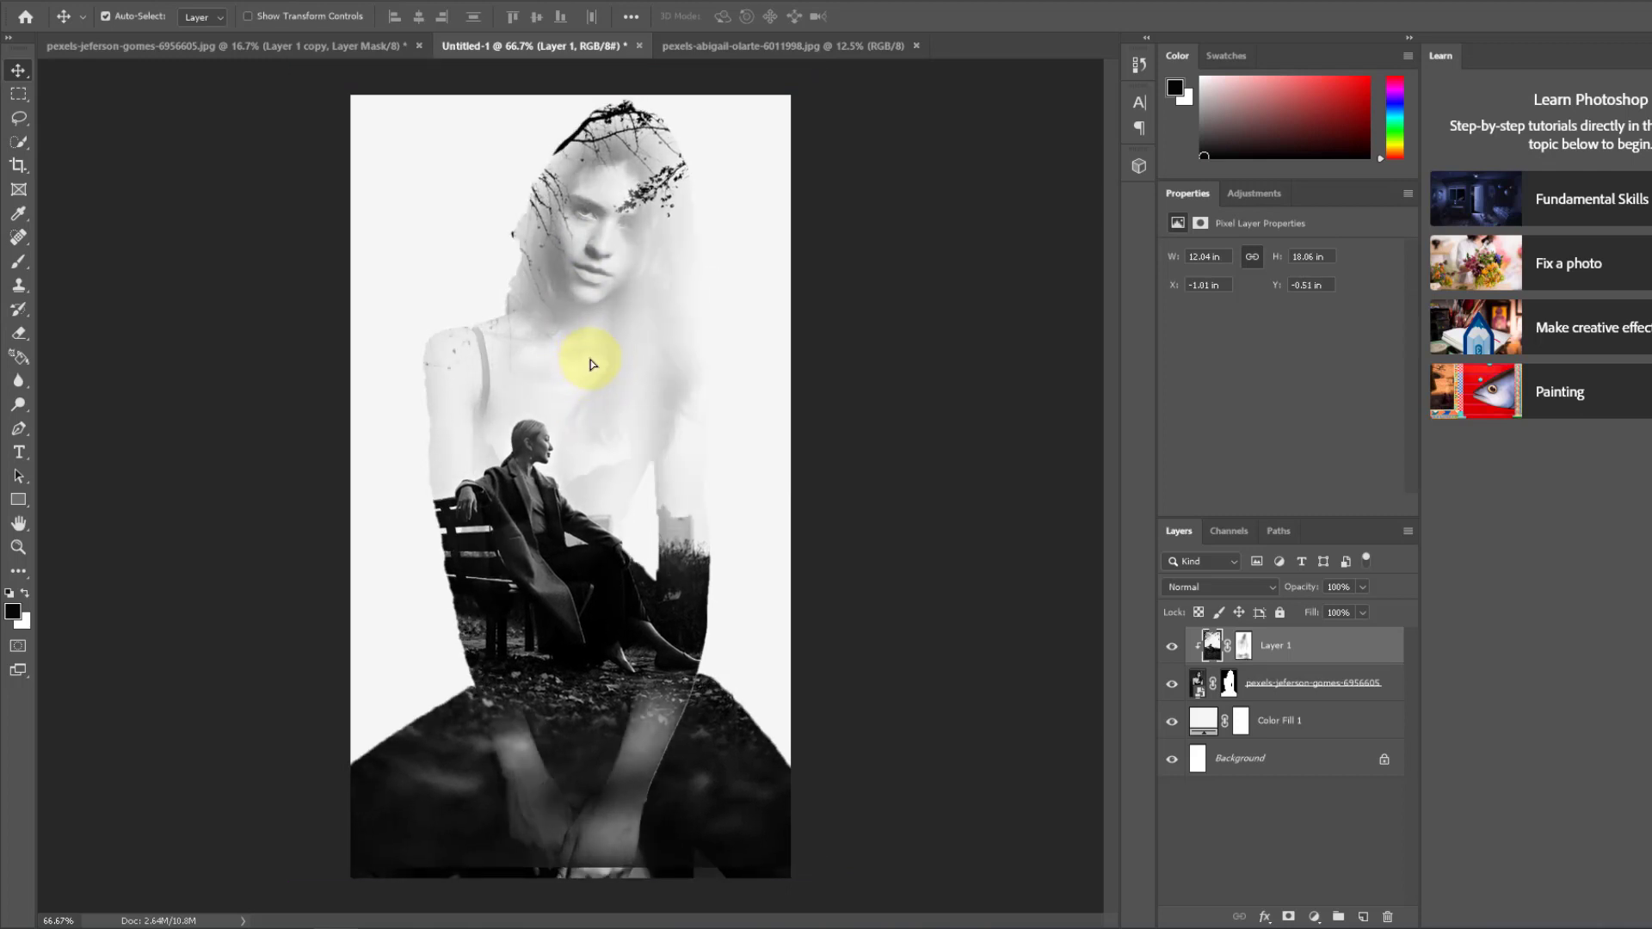
Step: Scale the bench photo to 102.42% and shift it to cover the canvas down to the lower edge
{"action": "left_click", "coordinate": [604, 570]}
{"action": "key", "text": "ctrl+t"}
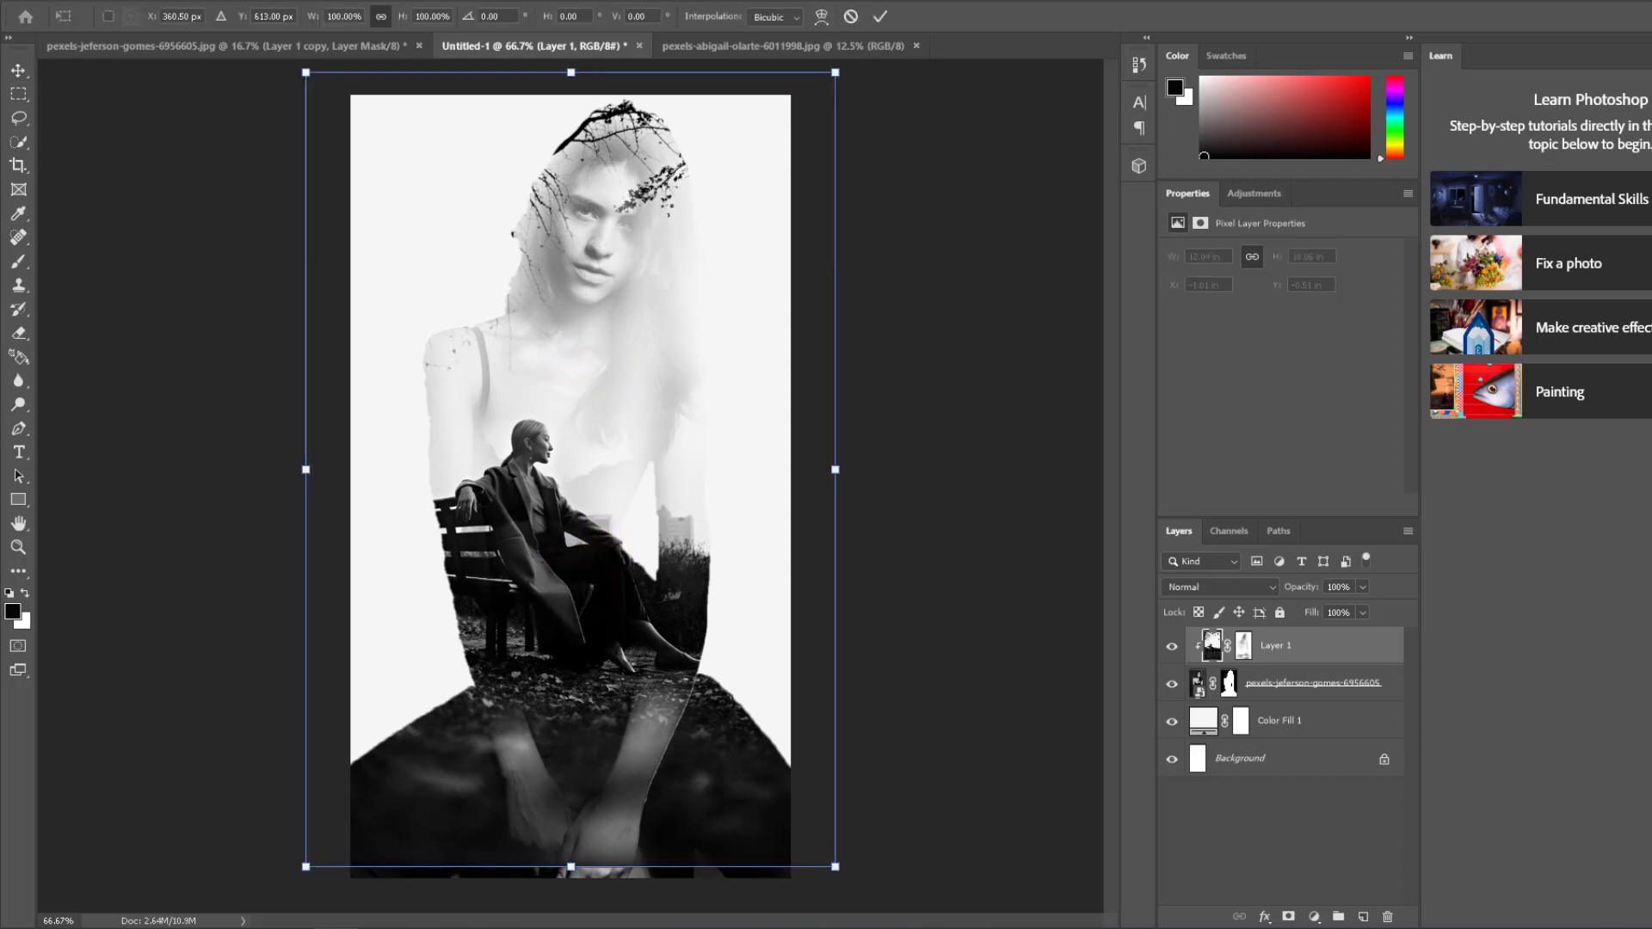
{"action": "left_click_drag", "start_coordinate": [571, 873], "coordinate": [574, 883]}
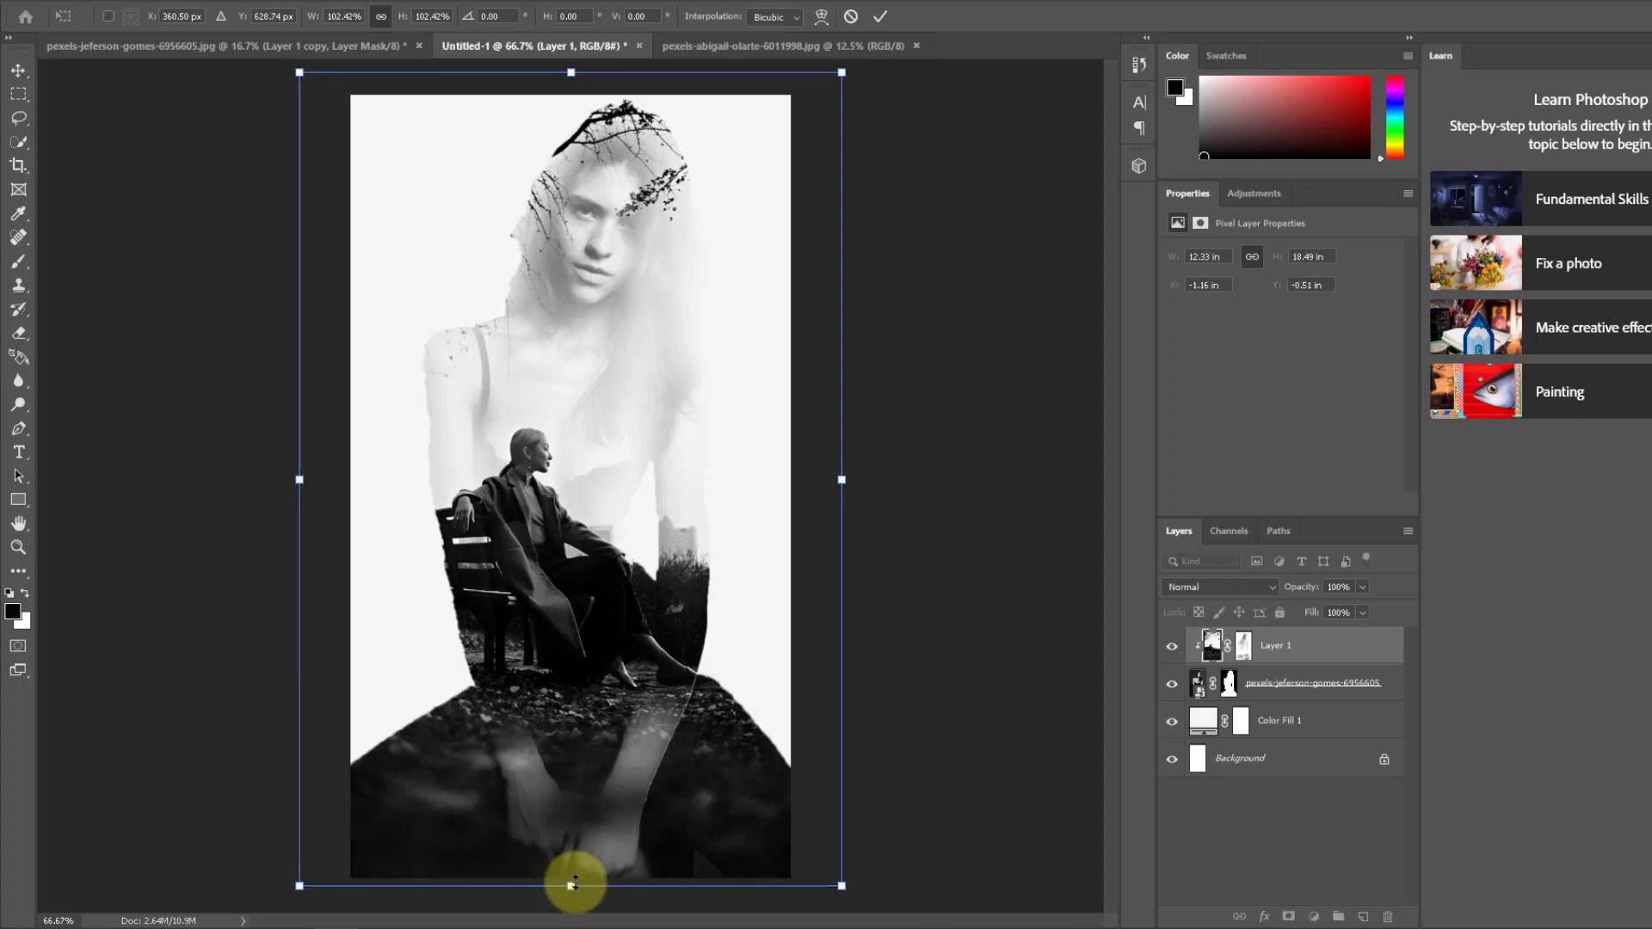
{"action": "left_click_drag", "start_coordinate": [586, 607], "coordinate": [586, 605]}
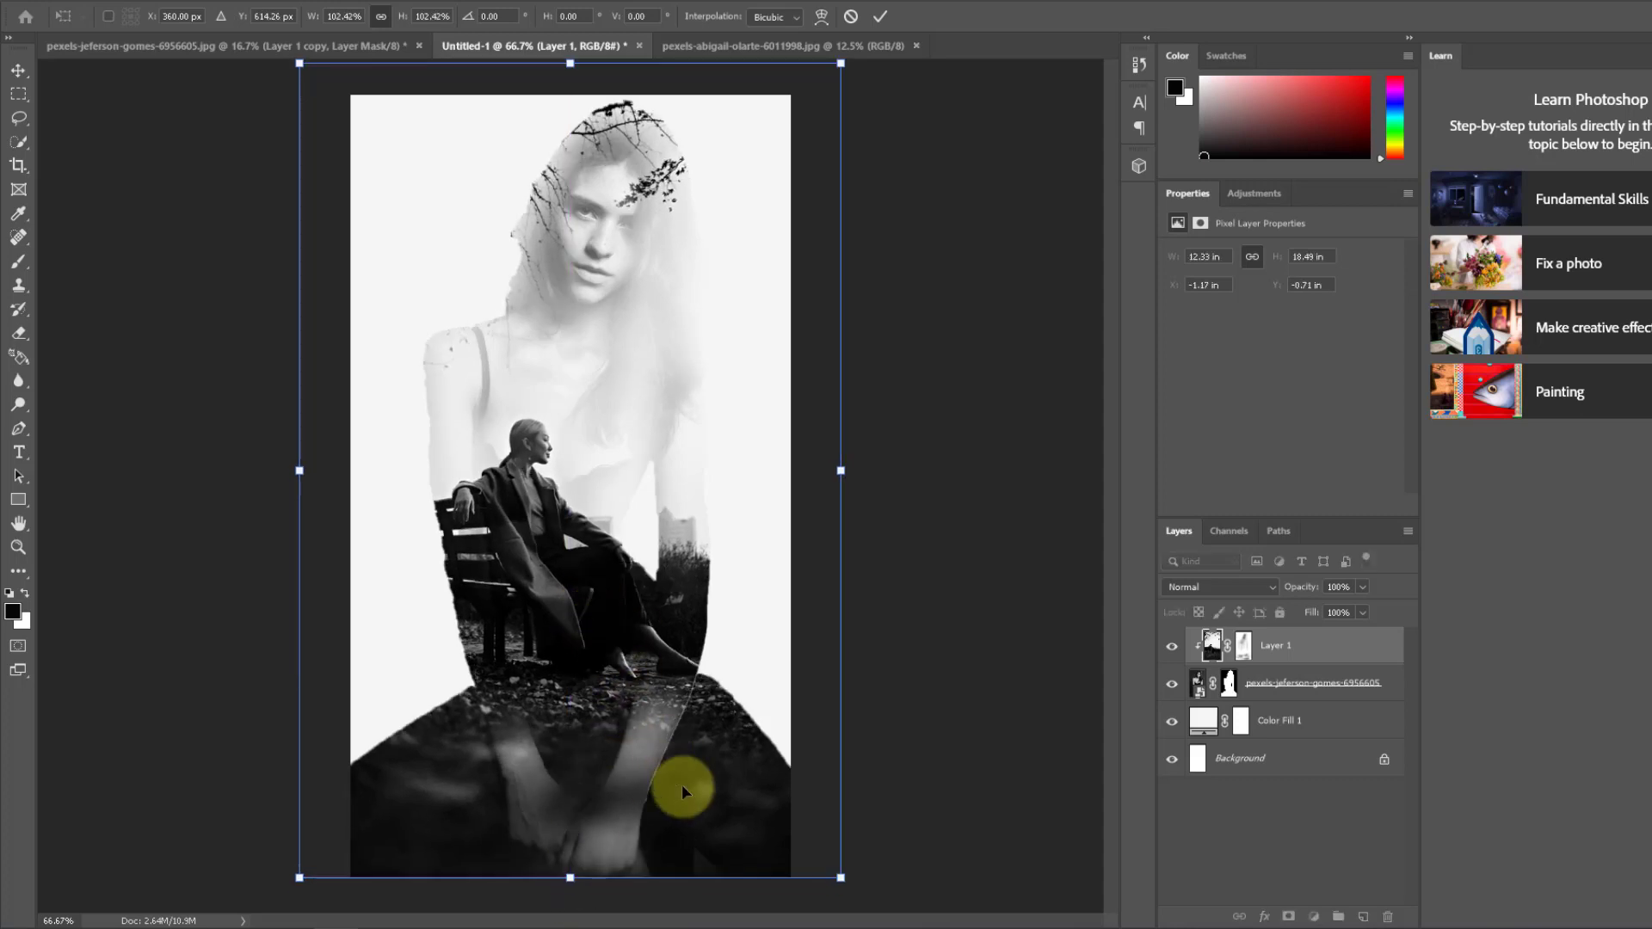
{"action": "key", "text": "Return"}
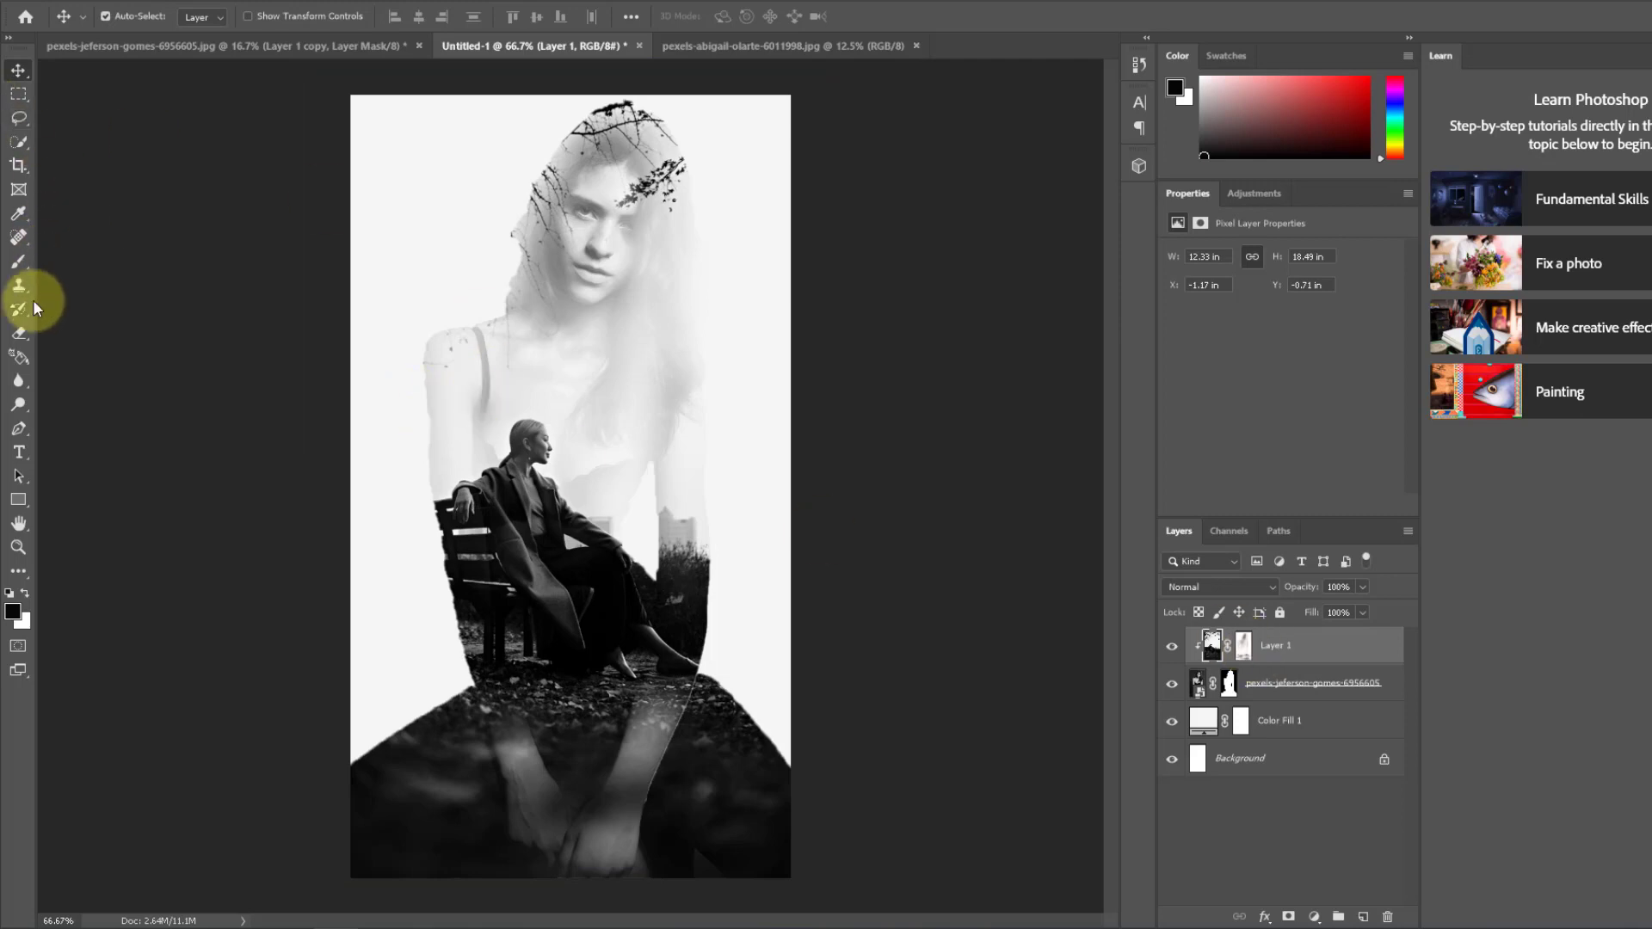
Step: Paint softly on Layer 1 with the 124 px black brush at 5% flow over the portrait's face, hair and chest
{"action": "left_click", "coordinate": [22, 267]}
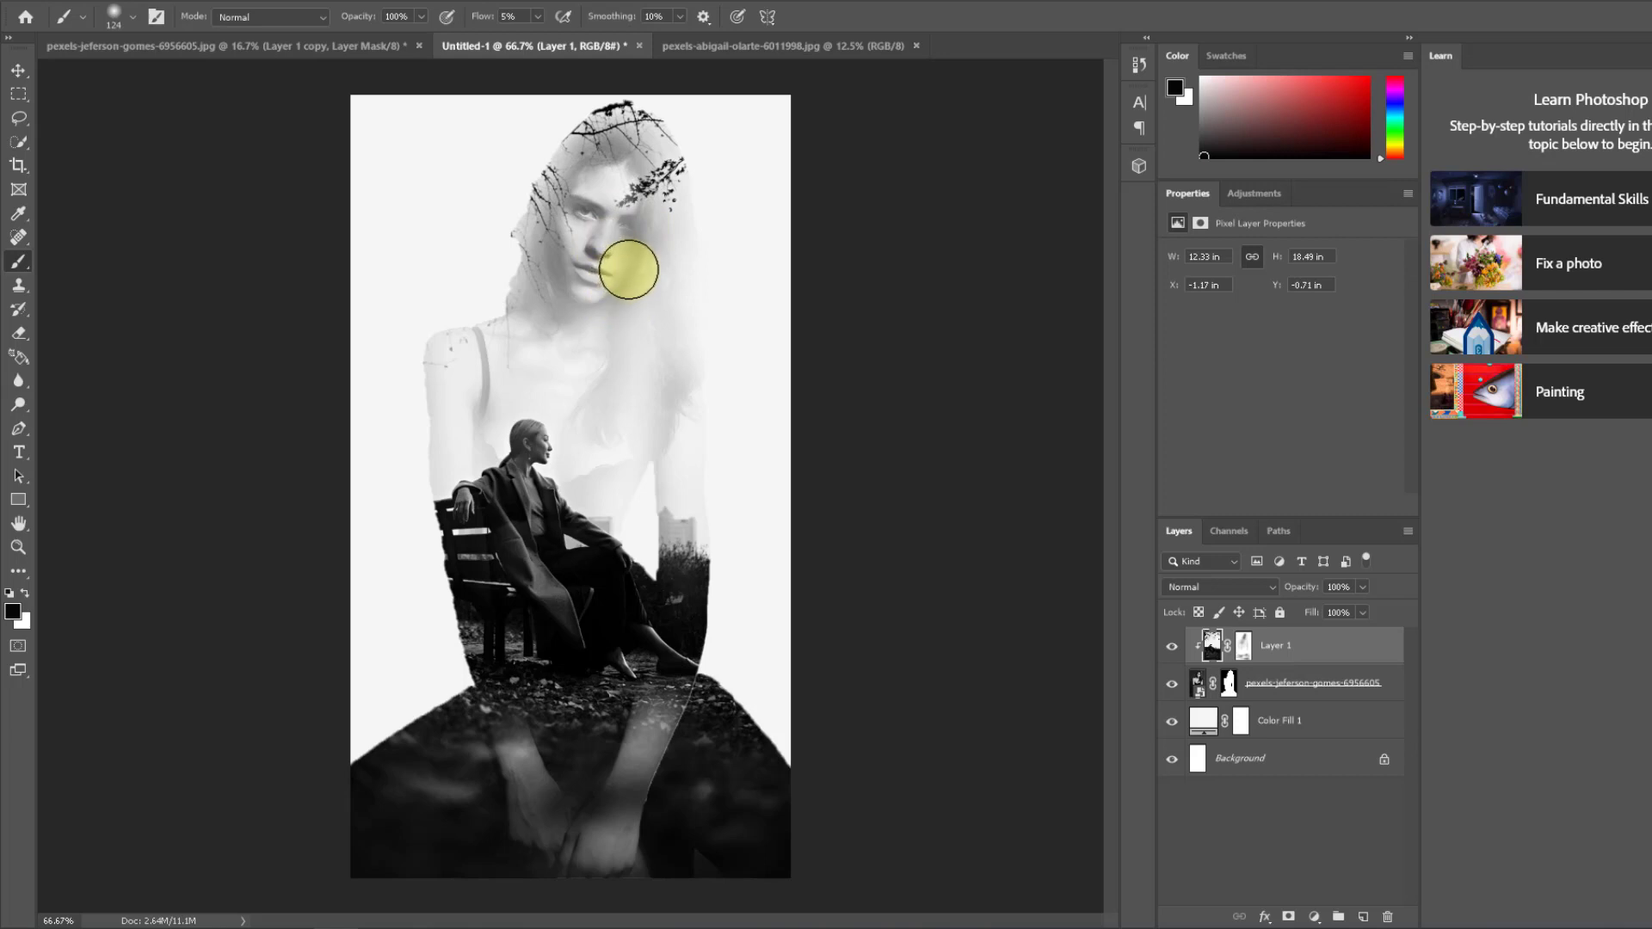
{"action": "mouse_move", "coordinate": [629, 269]}
{"action": "left_mouse_down"}
{"action": "mouse_move", "coordinate": [620, 399]}
{"action": "mouse_move", "coordinate": [639, 301]}
{"action": "mouse_move", "coordinate": [655, 462]}
{"action": "left_mouse_up"}
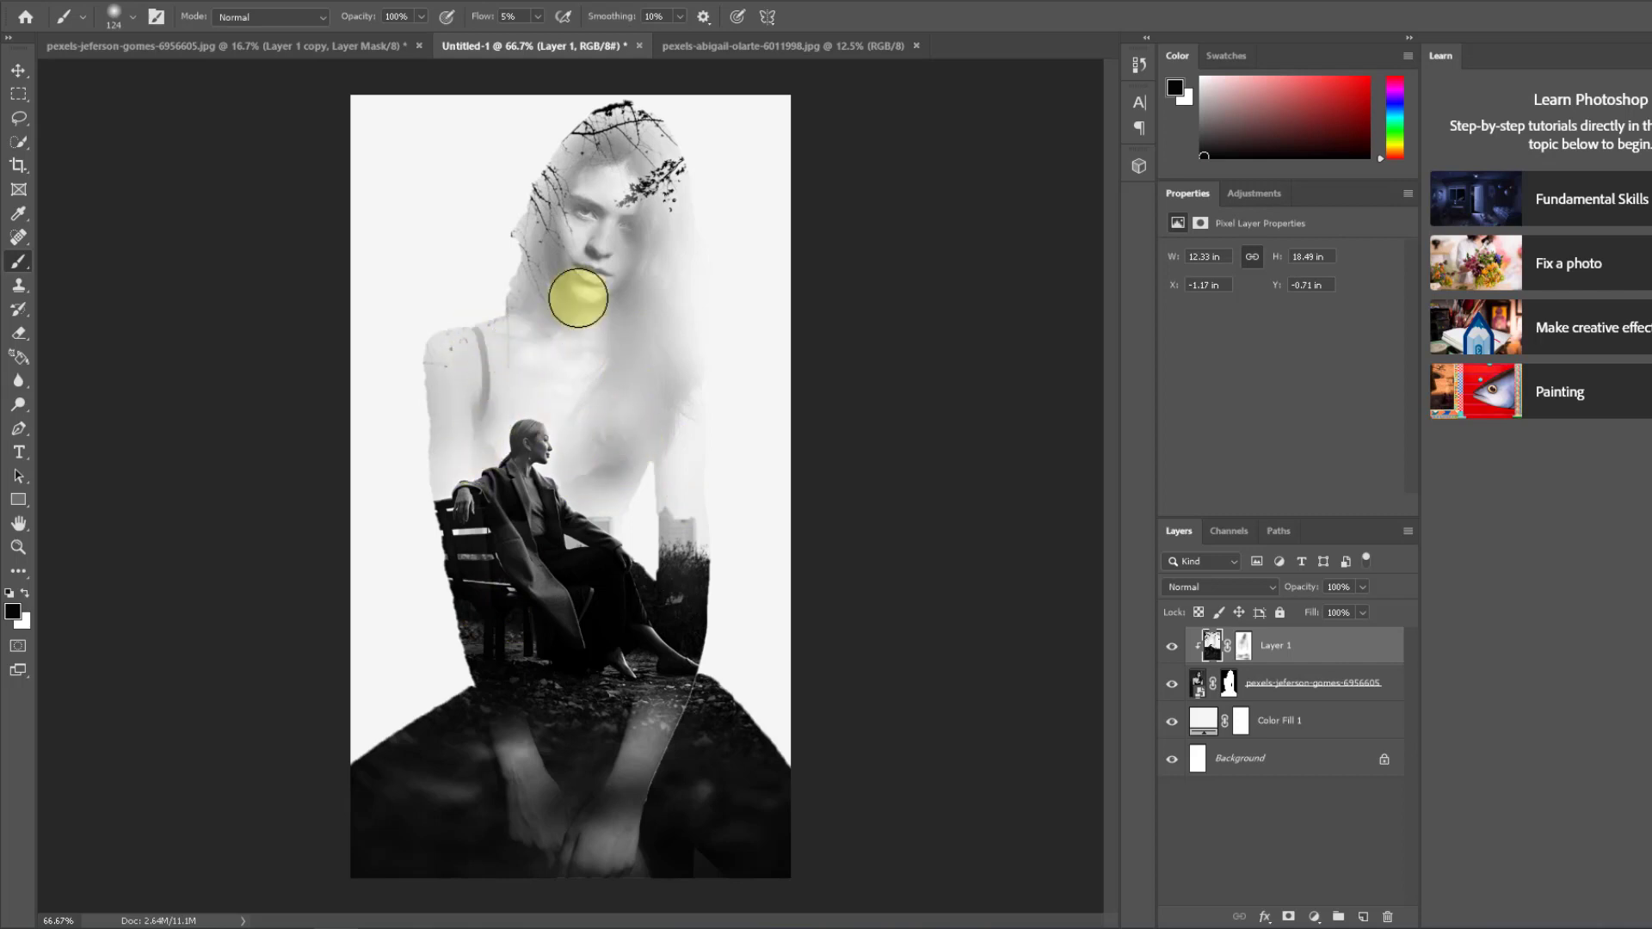
{"action": "mouse_move", "coordinate": [578, 298]}
{"action": "left_mouse_down"}
{"action": "mouse_move", "coordinate": [612, 184]}
{"action": "mouse_move", "coordinate": [601, 298]}
{"action": "mouse_move", "coordinate": [616, 245]}
{"action": "mouse_move", "coordinate": [593, 249]}
{"action": "mouse_move", "coordinate": [601, 176]}
{"action": "mouse_move", "coordinate": [606, 274]}
{"action": "mouse_move", "coordinate": [623, 236]}
{"action": "mouse_move", "coordinate": [599, 272]}
{"action": "mouse_move", "coordinate": [575, 273]}
{"action": "mouse_move", "coordinate": [616, 175]}
{"action": "mouse_move", "coordinate": [596, 277]}
{"action": "left_mouse_up"}
{"action": "mouse_move", "coordinate": [590, 249]}
{"action": "left_mouse_down"}
{"action": "mouse_move", "coordinate": [619, 380]}
{"action": "mouse_move", "coordinate": [595, 287]}
{"action": "mouse_move", "coordinate": [577, 355]}
{"action": "mouse_move", "coordinate": [671, 434]}
{"action": "mouse_move", "coordinate": [755, 392]}
{"action": "mouse_move", "coordinate": [658, 366]}
{"action": "mouse_move", "coordinate": [595, 279]}
{"action": "mouse_move", "coordinate": [653, 359]}
{"action": "mouse_move", "coordinate": [655, 231]}
{"action": "mouse_move", "coordinate": [665, 386]}
{"action": "mouse_move", "coordinate": [685, 211]}
{"action": "mouse_move", "coordinate": [675, 374]}
{"action": "mouse_move", "coordinate": [632, 455]}
{"action": "mouse_move", "coordinate": [647, 331]}
{"action": "mouse_move", "coordinate": [601, 427]}
{"action": "mouse_move", "coordinate": [643, 214]}
{"action": "mouse_move", "coordinate": [642, 265]}
{"action": "mouse_move", "coordinate": [593, 214]}
{"action": "mouse_move", "coordinate": [601, 175]}
{"action": "mouse_move", "coordinate": [588, 241]}
{"action": "left_mouse_up"}
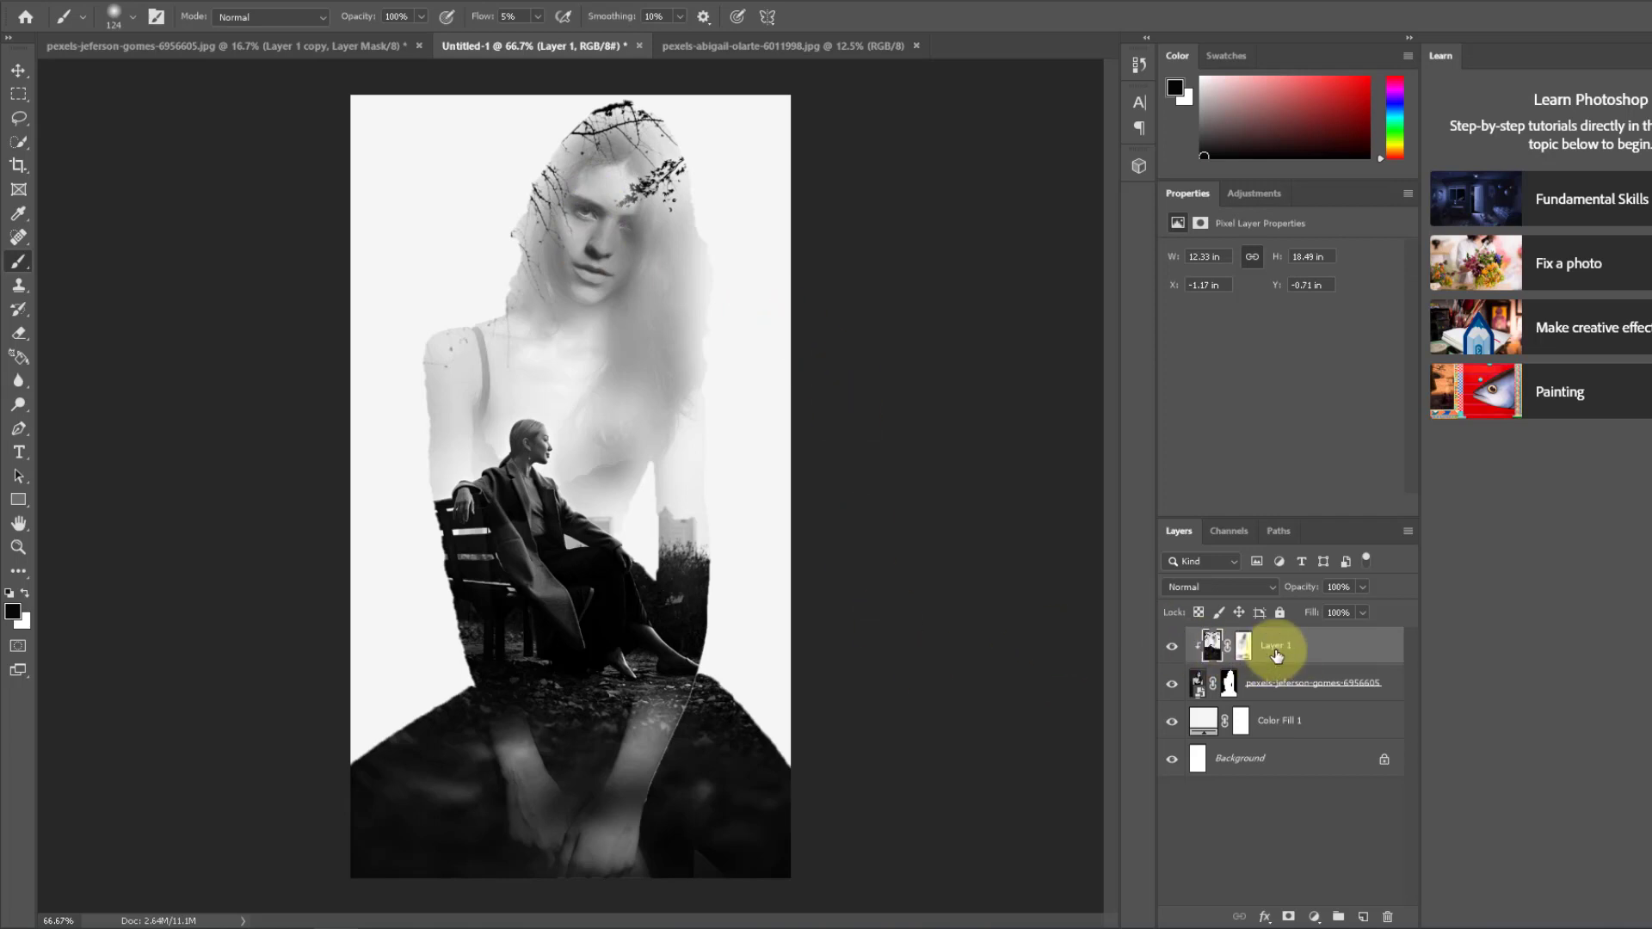
Step: Place a duplicate of Layer 1 between the portrait and colour fill layers, and fill the duplicate's mask with black
{"action": "key", "text": "ctrl+j"}
{"action": "left_click_drag", "start_coordinate": [1273, 656], "coordinate": [1296, 741]}
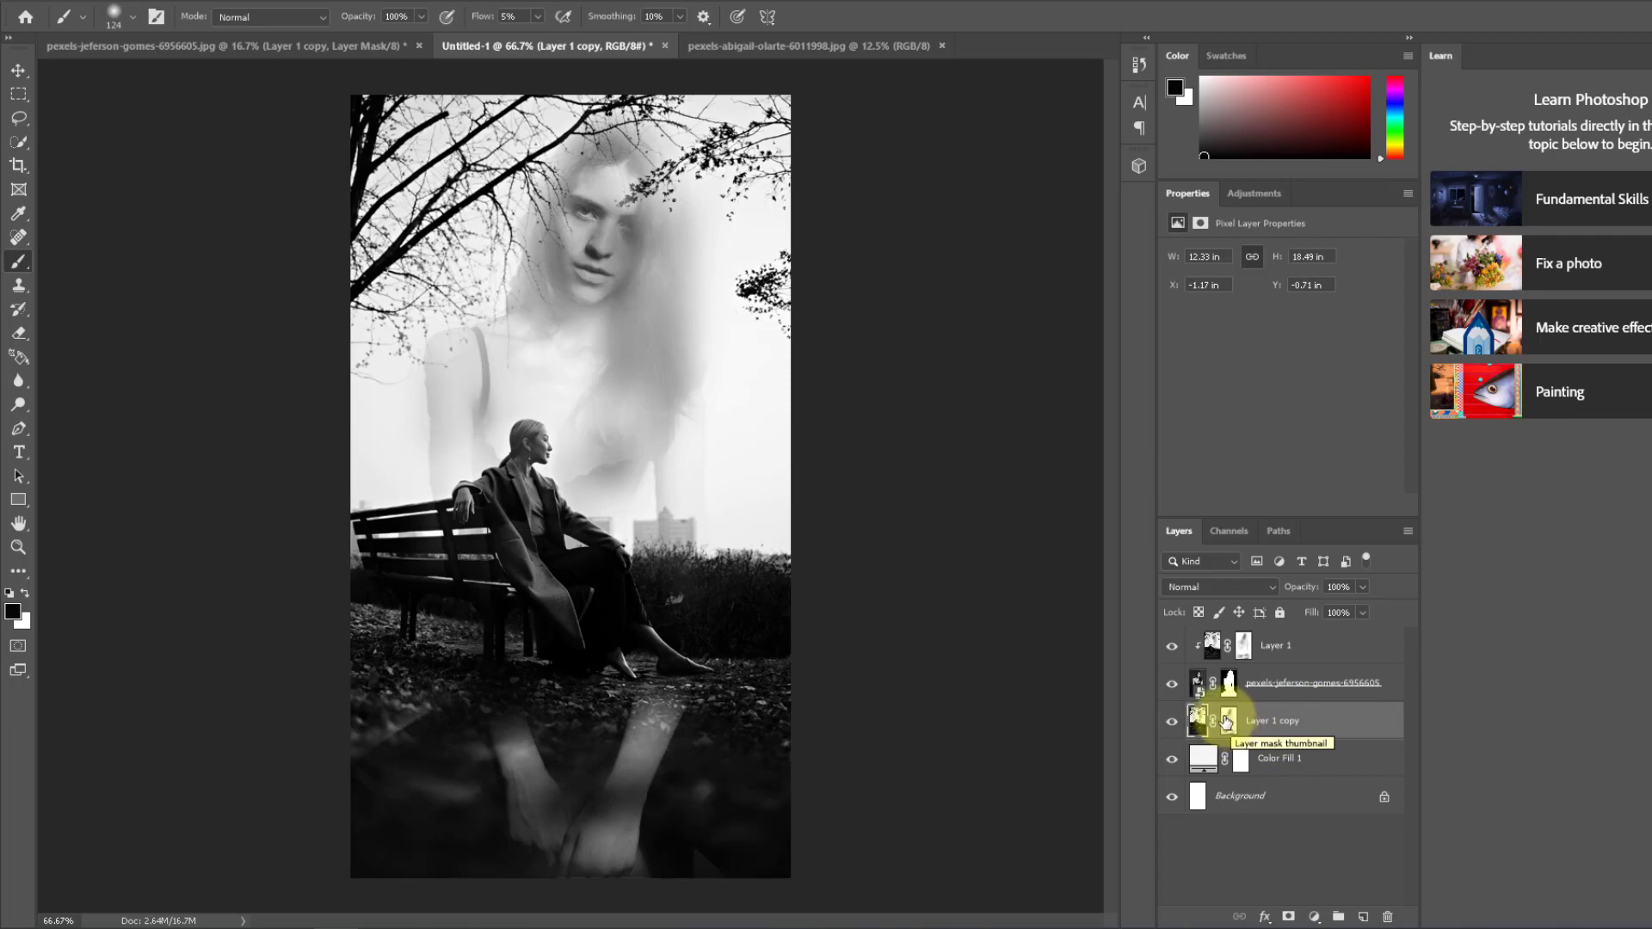
{"action": "left_click", "coordinate": [1228, 721]}
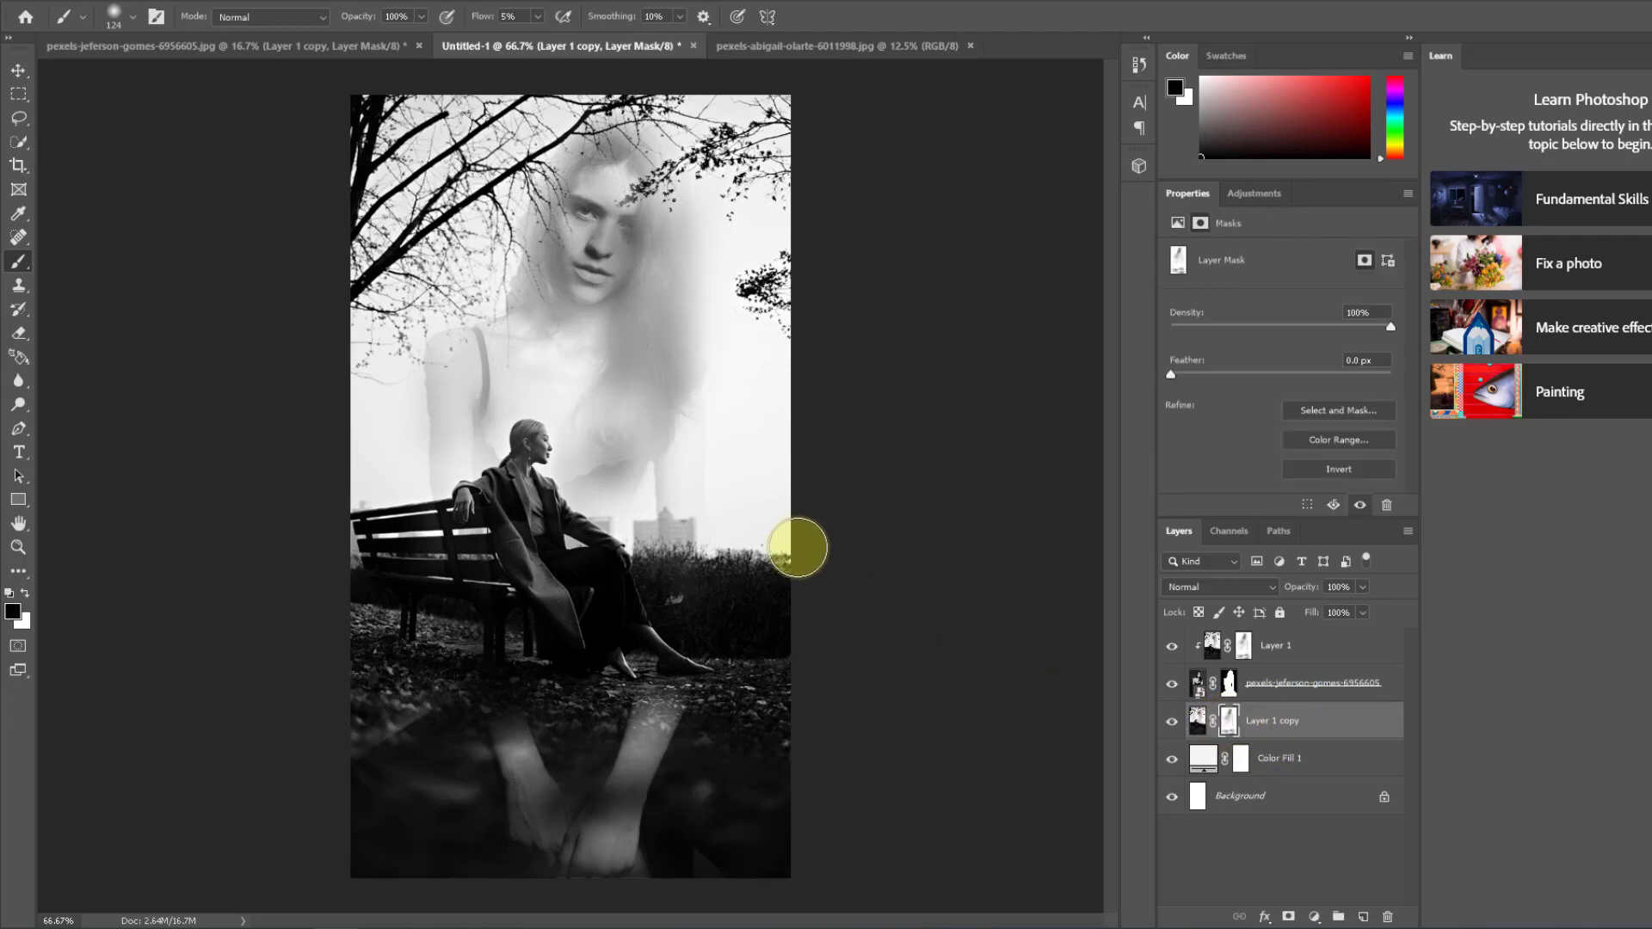
{"action": "key", "text": "ctrl+BackSpace"}
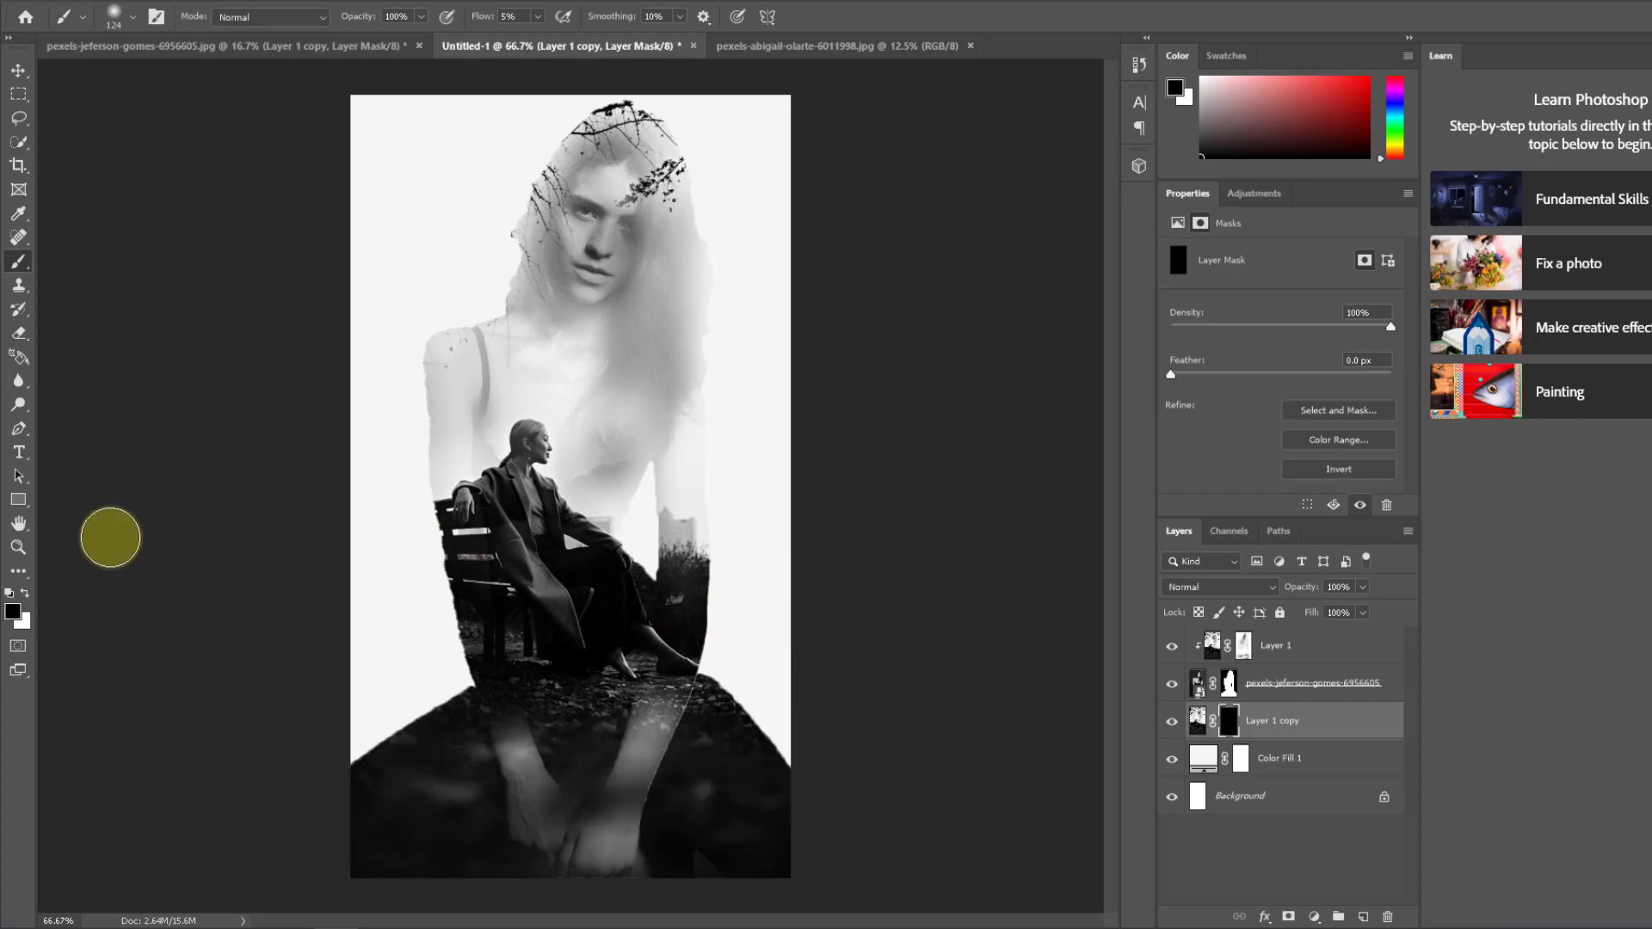
Step: Paint white at 5% flow on the Layer 1 copy mask to reveal the branches, bench and horizon on both sides of the silhouette
{"action": "left_click", "coordinate": [26, 594]}
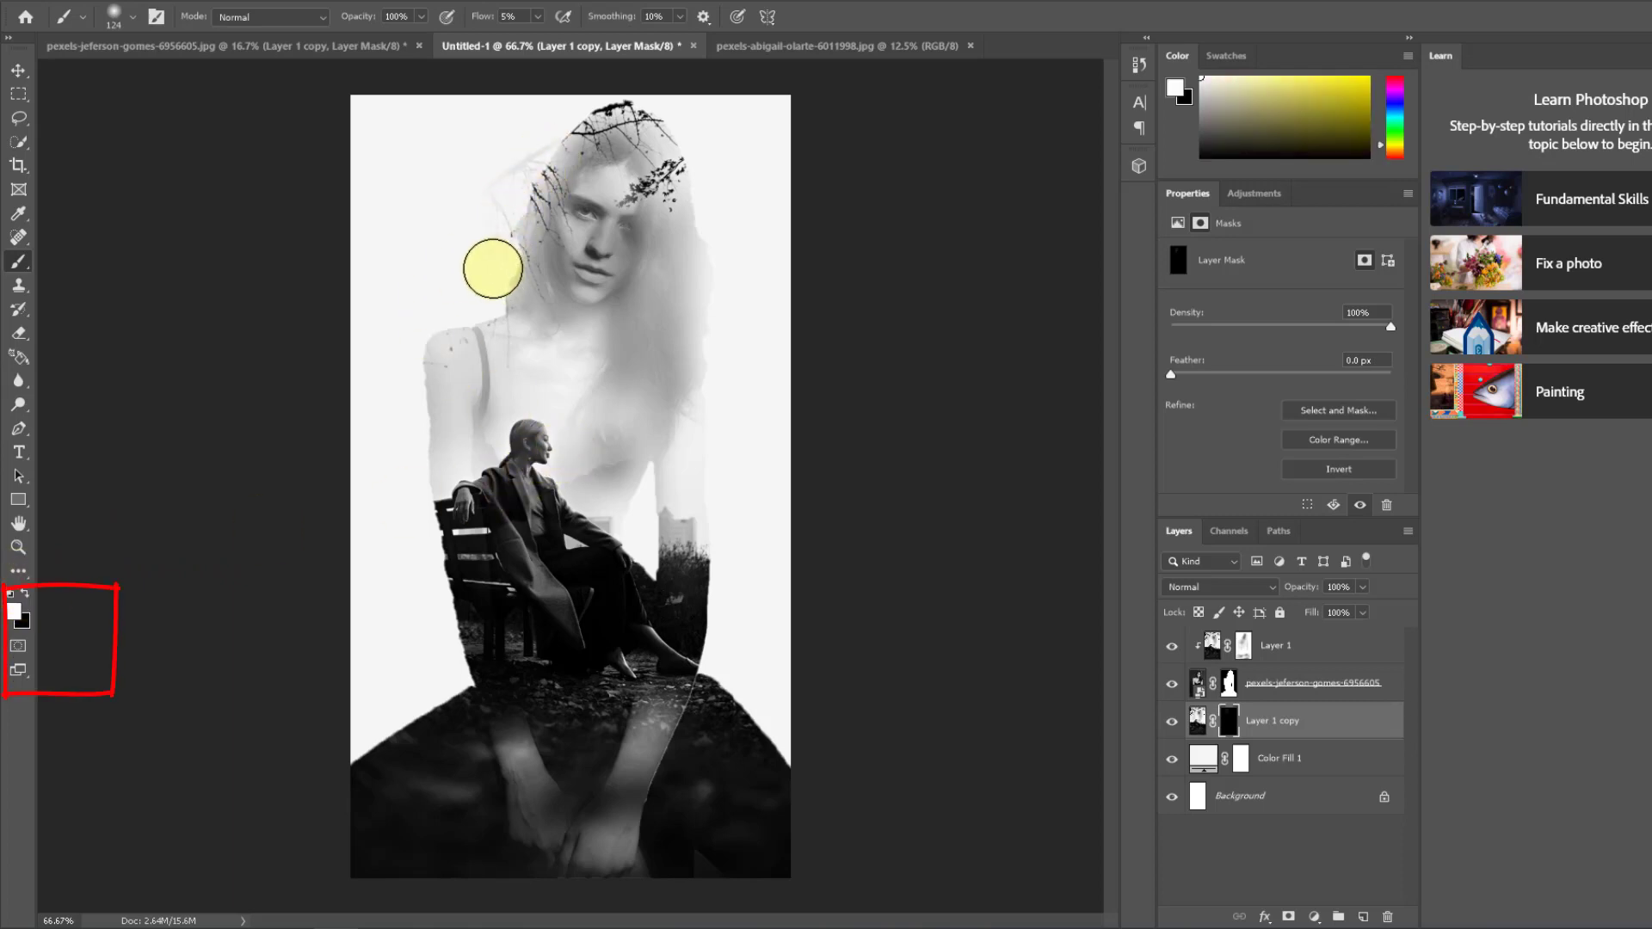
{"action": "mouse_move", "coordinate": [493, 269]}
{"action": "left_mouse_down"}
{"action": "mouse_move", "coordinate": [517, 158]}
{"action": "mouse_move", "coordinate": [557, 104]}
{"action": "mouse_move", "coordinate": [404, 178]}
{"action": "mouse_move", "coordinate": [396, 143]}
{"action": "mouse_move", "coordinate": [466, 116]}
{"action": "mouse_move", "coordinate": [465, 101]}
{"action": "mouse_move", "coordinate": [349, 136]}
{"action": "mouse_move", "coordinate": [433, 183]}
{"action": "mouse_move", "coordinate": [520, 198]}
{"action": "mouse_move", "coordinate": [389, 244]}
{"action": "mouse_move", "coordinate": [371, 274]}
{"action": "mouse_move", "coordinate": [499, 260]}
{"action": "left_mouse_up"}
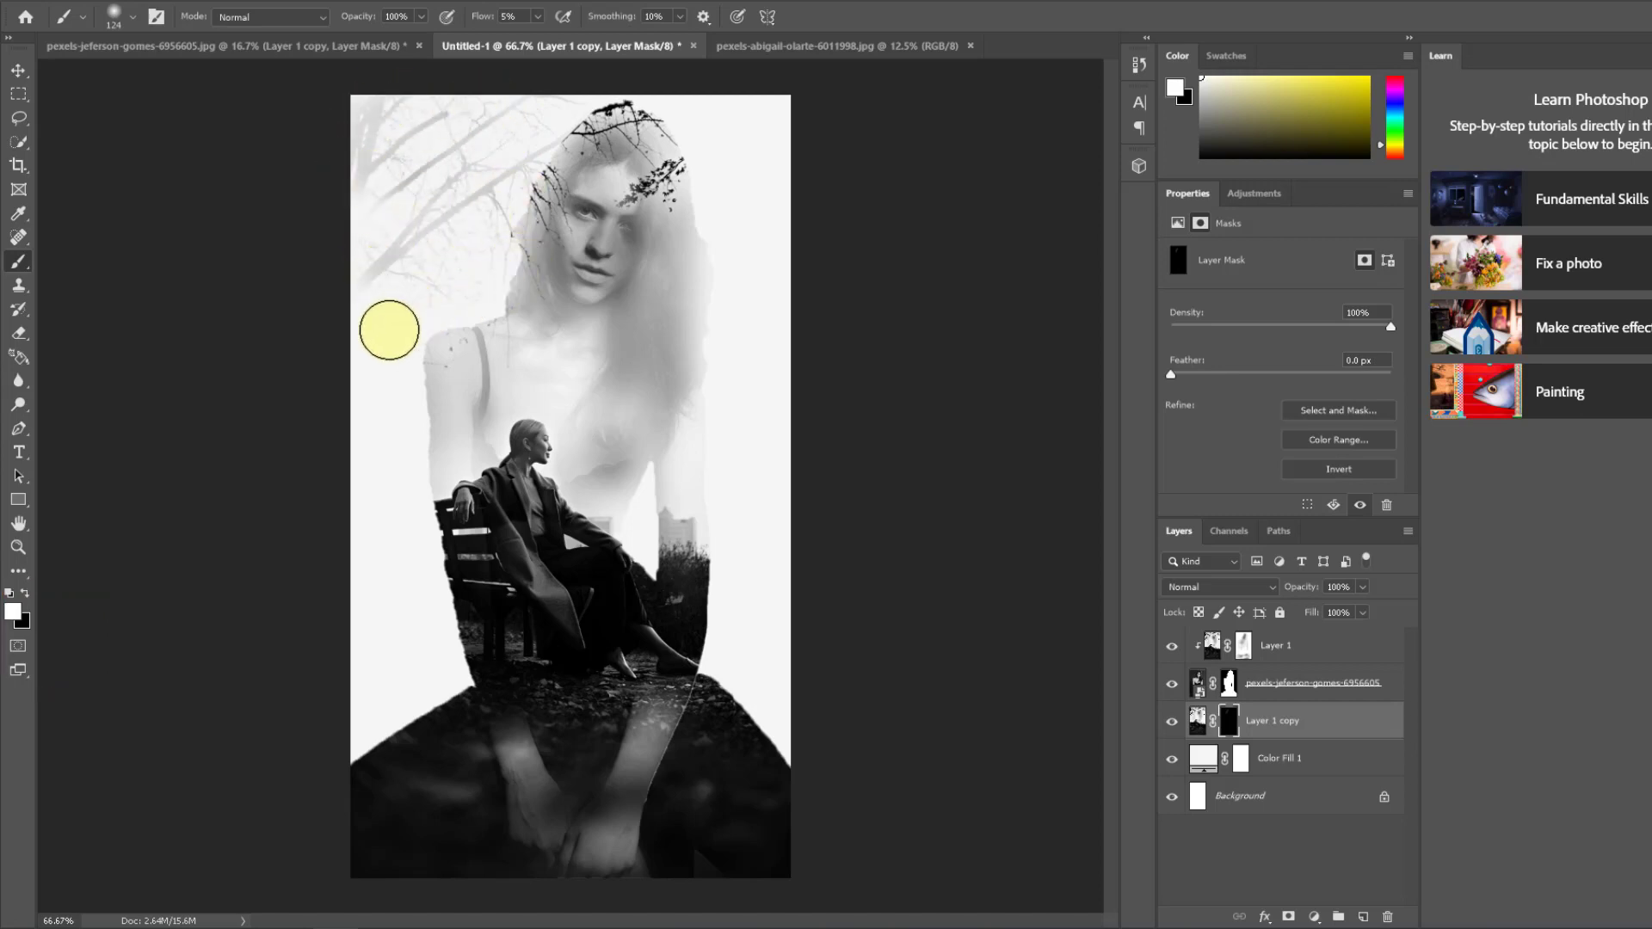
{"action": "left_click_drag", "start_coordinate": [404, 540], "coordinate": [395, 593]}
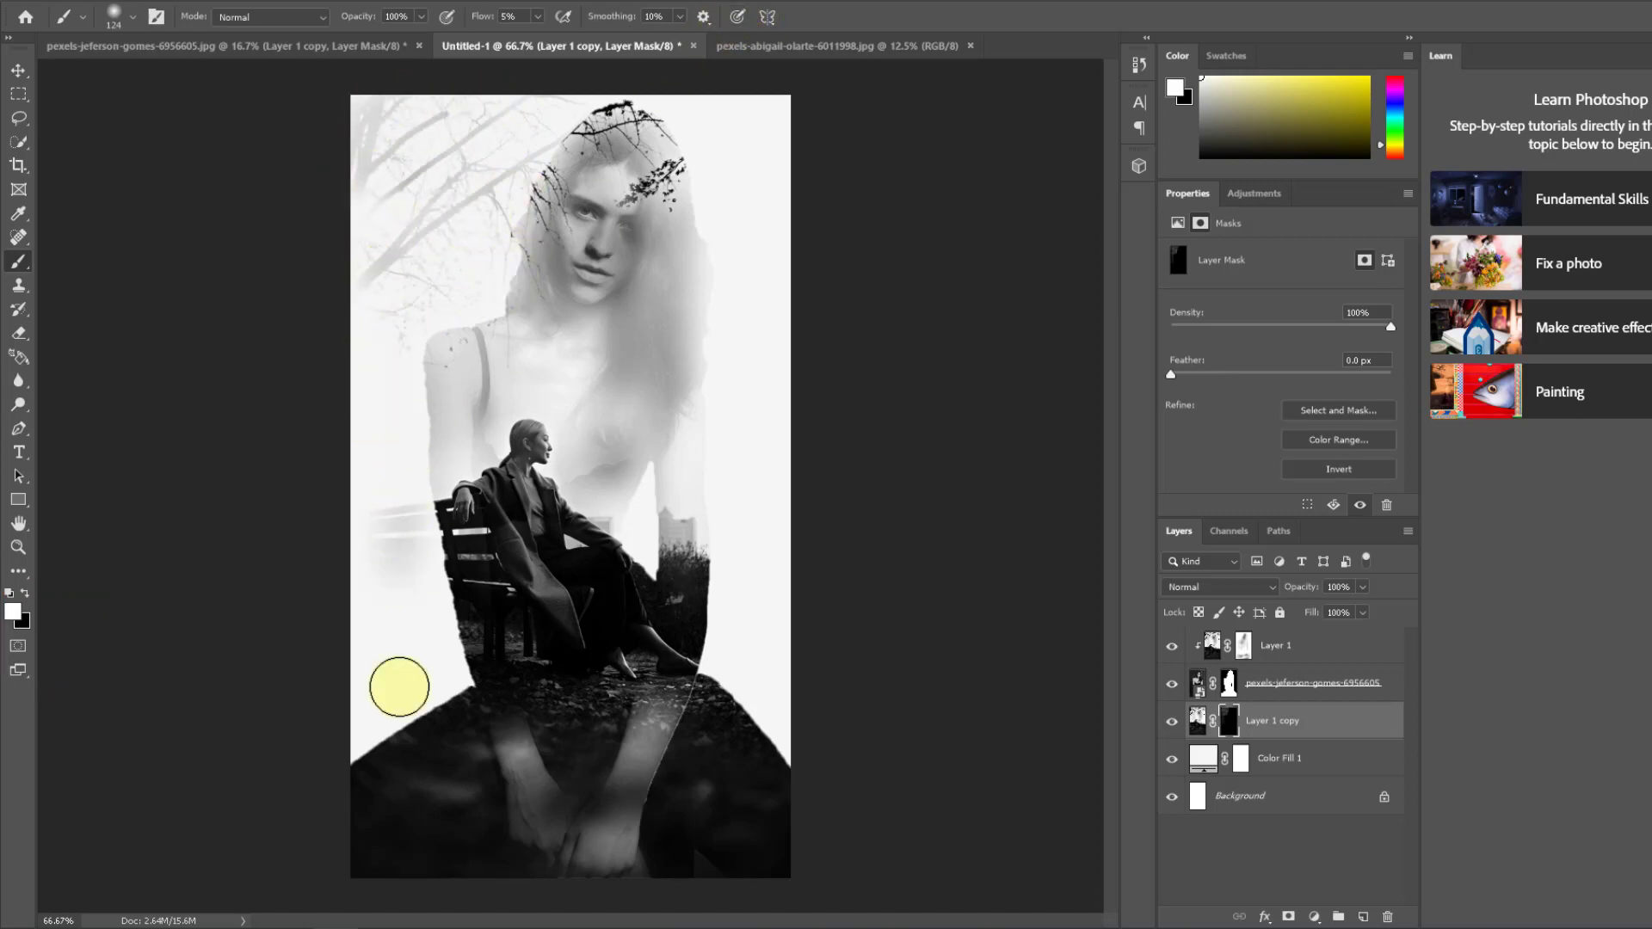
{"action": "mouse_move", "coordinate": [398, 511]}
{"action": "left_mouse_down"}
{"action": "mouse_move", "coordinate": [361, 545]}
{"action": "mouse_move", "coordinate": [347, 718]}
{"action": "mouse_move", "coordinate": [406, 553]}
{"action": "mouse_move", "coordinate": [413, 723]}
{"action": "mouse_move", "coordinate": [436, 718]}
{"action": "mouse_move", "coordinate": [444, 672]}
{"action": "mouse_move", "coordinate": [414, 686]}
{"action": "mouse_move", "coordinate": [437, 643]}
{"action": "mouse_move", "coordinate": [422, 512]}
{"action": "mouse_move", "coordinate": [462, 607]}
{"action": "mouse_move", "coordinate": [423, 513]}
{"action": "mouse_move", "coordinate": [424, 629]}
{"action": "mouse_move", "coordinate": [424, 502]}
{"action": "mouse_move", "coordinate": [425, 560]}
{"action": "mouse_move", "coordinate": [459, 620]}
{"action": "mouse_move", "coordinate": [423, 521]}
{"action": "mouse_move", "coordinate": [401, 561]}
{"action": "mouse_move", "coordinate": [377, 493]}
{"action": "mouse_move", "coordinate": [344, 527]}
{"action": "mouse_move", "coordinate": [364, 645]}
{"action": "left_mouse_up"}
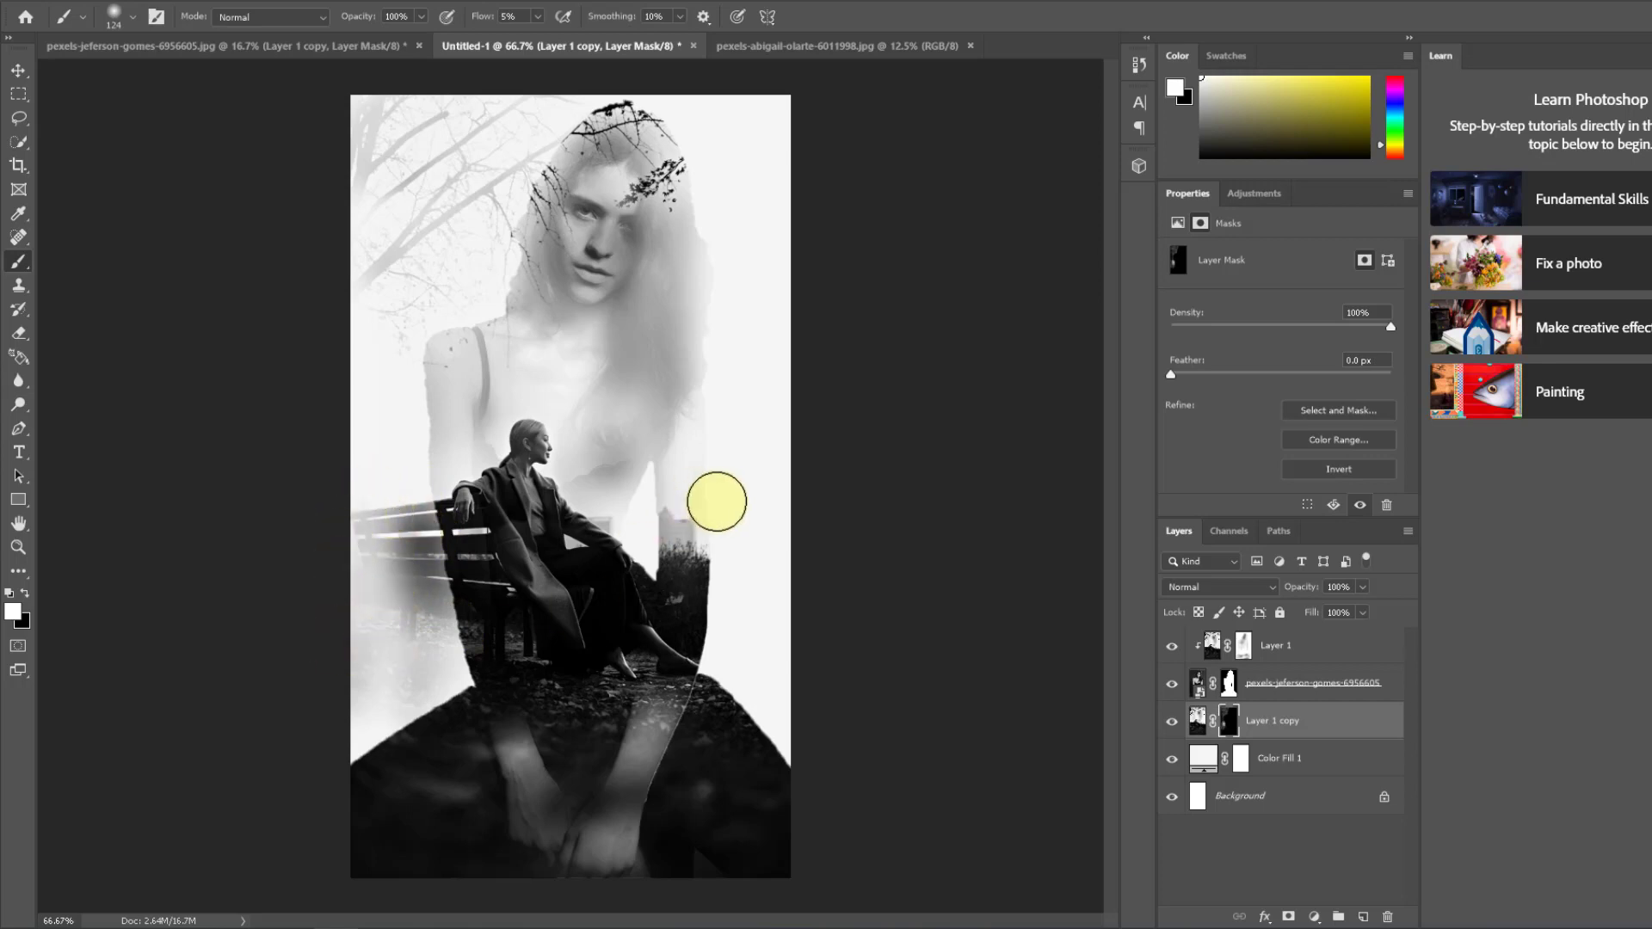
{"action": "mouse_move", "coordinate": [717, 501]}
{"action": "left_mouse_down"}
{"action": "mouse_move", "coordinate": [738, 649]}
{"action": "mouse_move", "coordinate": [754, 489]}
{"action": "mouse_move", "coordinate": [760, 659]}
{"action": "mouse_move", "coordinate": [785, 503]}
{"action": "mouse_move", "coordinate": [800, 724]}
{"action": "mouse_move", "coordinate": [757, 660]}
{"action": "mouse_move", "coordinate": [768, 561]}
{"action": "left_mouse_up"}
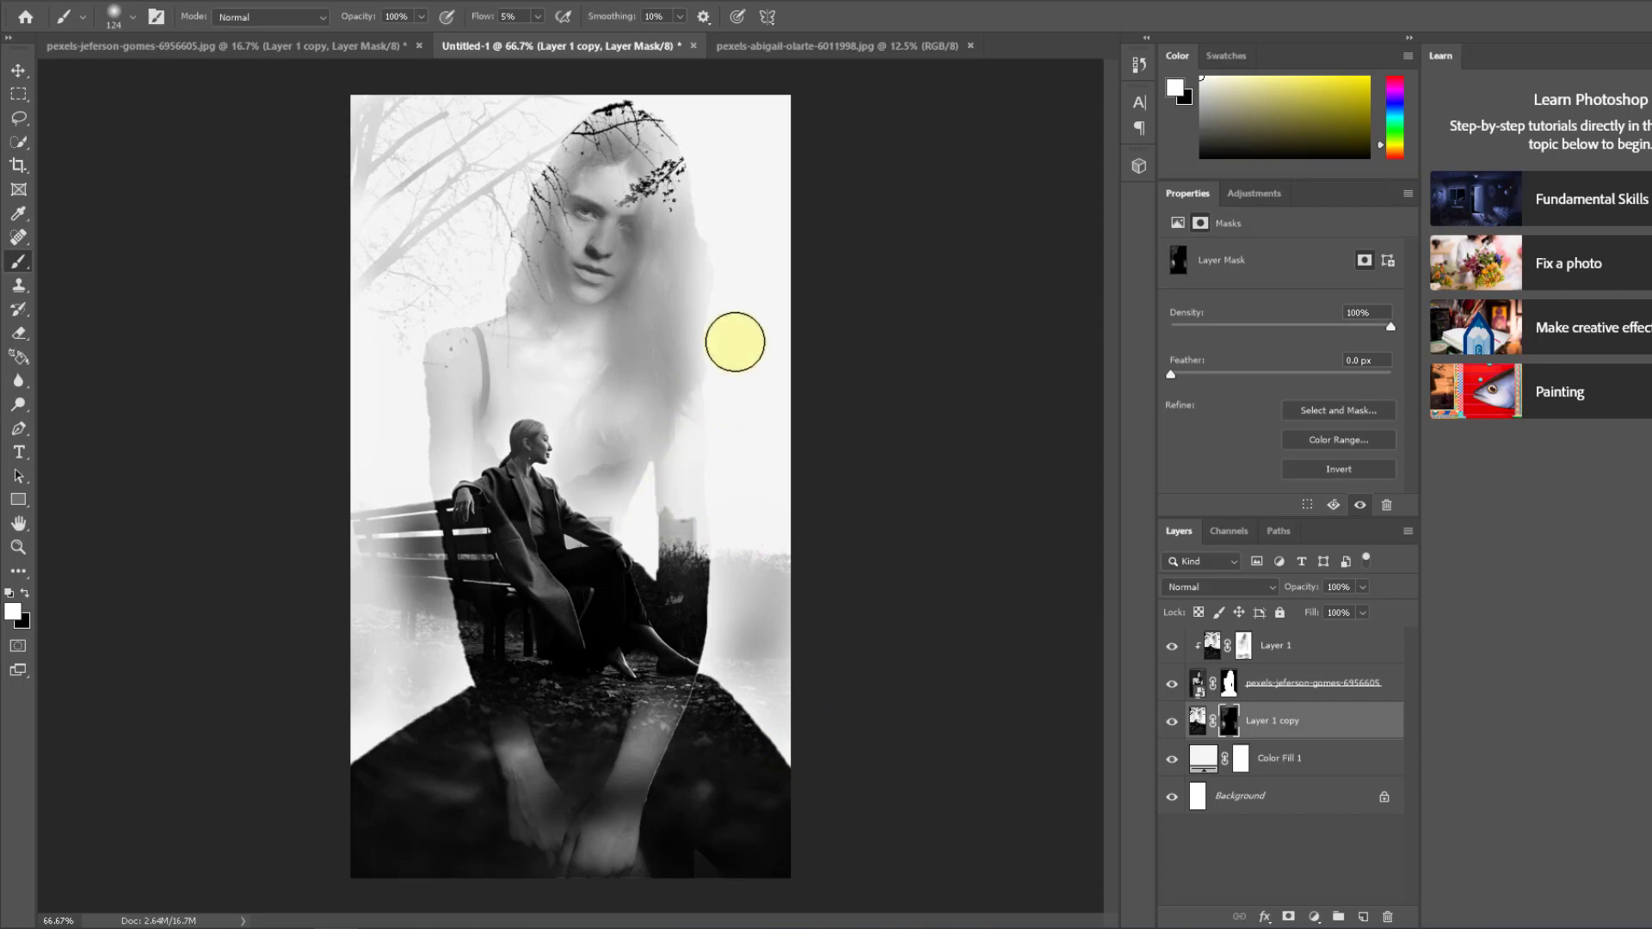
{"action": "mouse_move", "coordinate": [718, 105]}
{"action": "left_mouse_down"}
{"action": "mouse_move", "coordinate": [642, 103]}
{"action": "mouse_move", "coordinate": [791, 103]}
{"action": "mouse_move", "coordinate": [802, 118]}
{"action": "mouse_move", "coordinate": [760, 125]}
{"action": "mouse_move", "coordinate": [733, 185]}
{"action": "mouse_move", "coordinate": [739, 513]}
{"action": "mouse_move", "coordinate": [757, 145]}
{"action": "mouse_move", "coordinate": [783, 473]}
{"action": "mouse_move", "coordinate": [809, 92]}
{"action": "mouse_move", "coordinate": [786, 119]}
{"action": "mouse_move", "coordinate": [762, 273]}
{"action": "mouse_move", "coordinate": [747, 590]}
{"action": "mouse_move", "coordinate": [761, 618]}
{"action": "mouse_move", "coordinate": [761, 479]}
{"action": "mouse_move", "coordinate": [769, 670]}
{"action": "mouse_move", "coordinate": [753, 604]}
{"action": "mouse_move", "coordinate": [791, 573]}
{"action": "mouse_move", "coordinate": [709, 416]}
{"action": "left_mouse_up"}
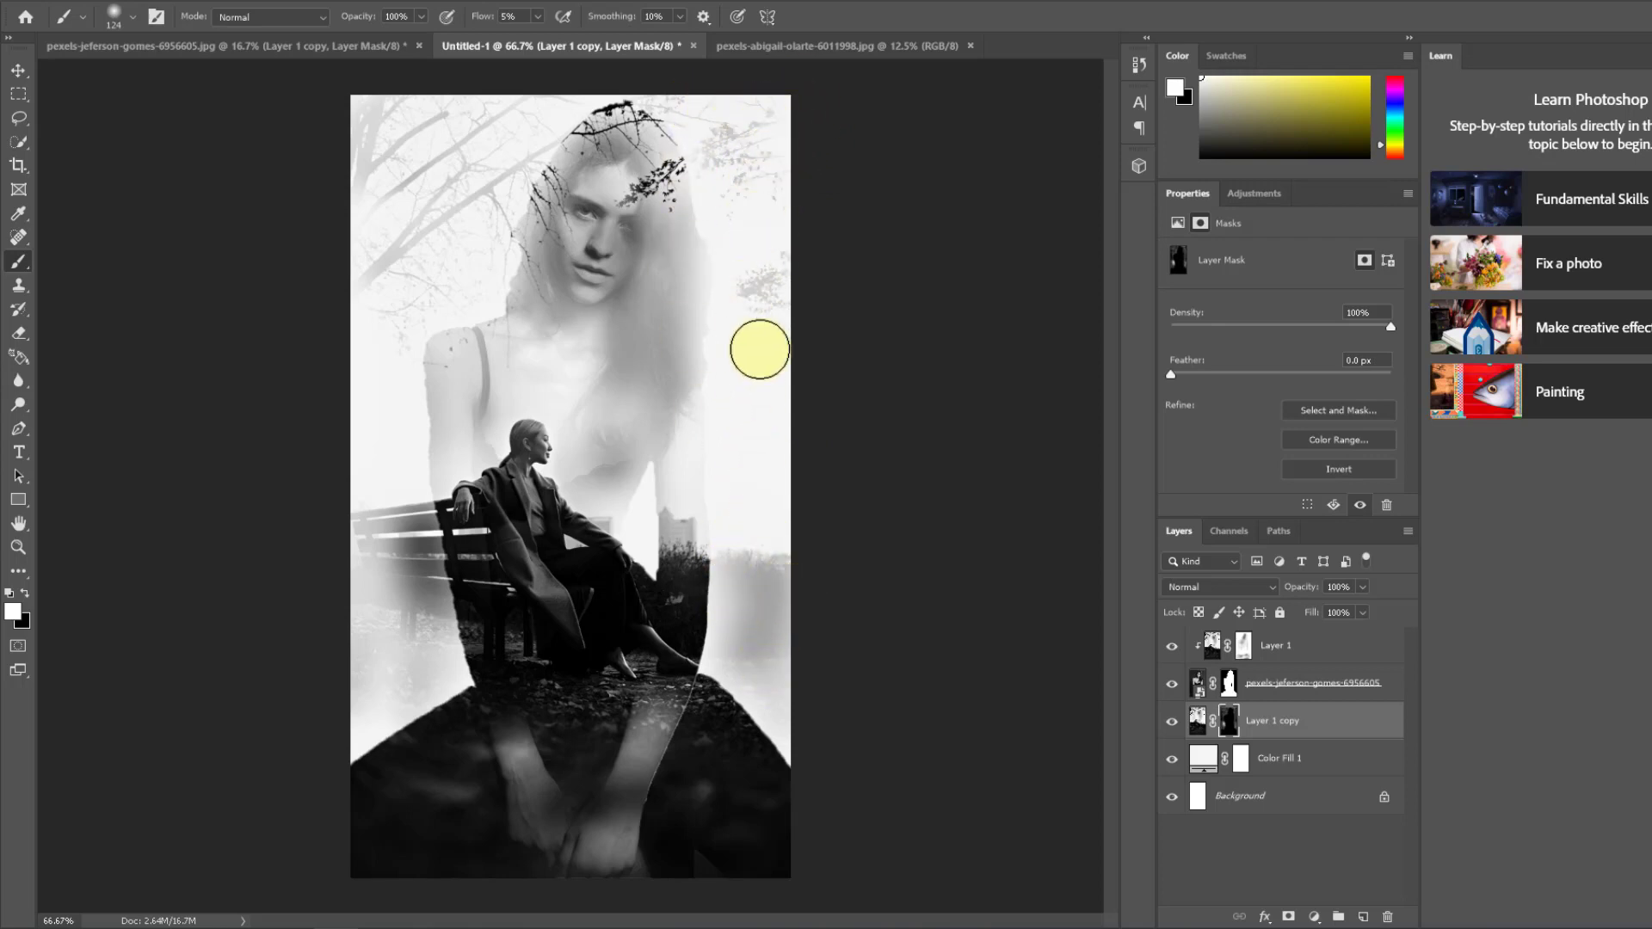
{"action": "mouse_move", "coordinate": [760, 349]}
{"action": "left_mouse_down"}
{"action": "mouse_move", "coordinate": [794, 691]}
{"action": "mouse_move", "coordinate": [743, 639]}
{"action": "mouse_move", "coordinate": [814, 787]}
{"action": "left_mouse_up"}
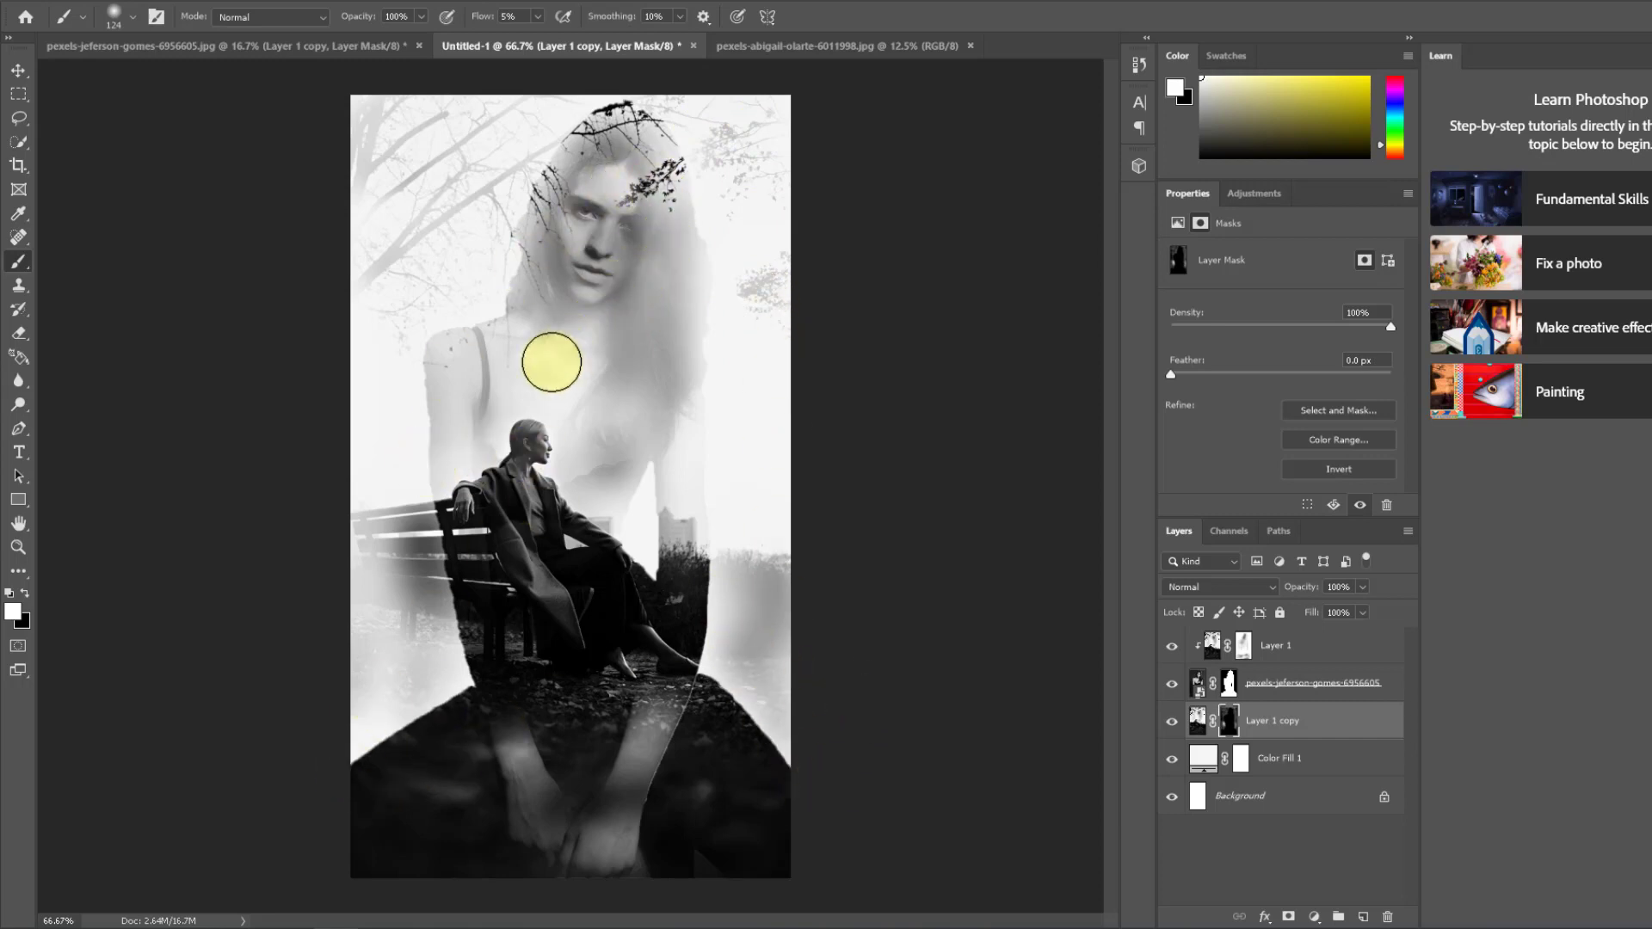
Step: Paint black at 5% flow over the face and body, using the Layer 1 mask to bring out more of the portrait
{"action": "left_click", "coordinate": [24, 593]}
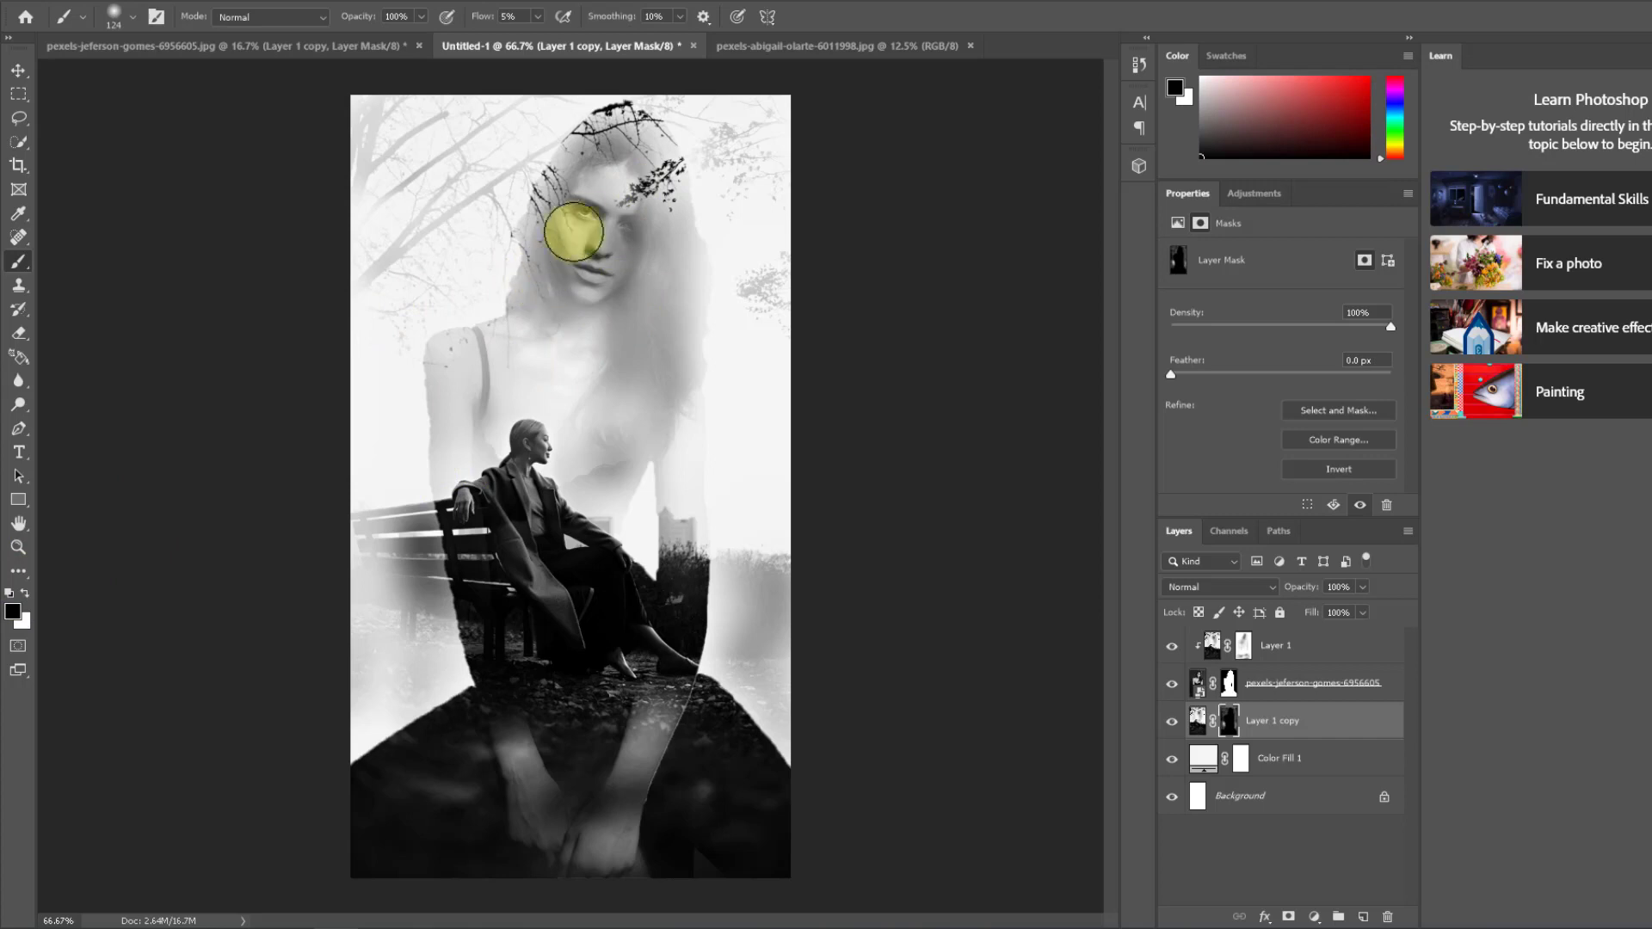
{"action": "mouse_move", "coordinate": [573, 233]}
{"action": "left_mouse_down"}
{"action": "mouse_move", "coordinate": [612, 178]}
{"action": "mouse_move", "coordinate": [582, 297]}
{"action": "left_mouse_up"}
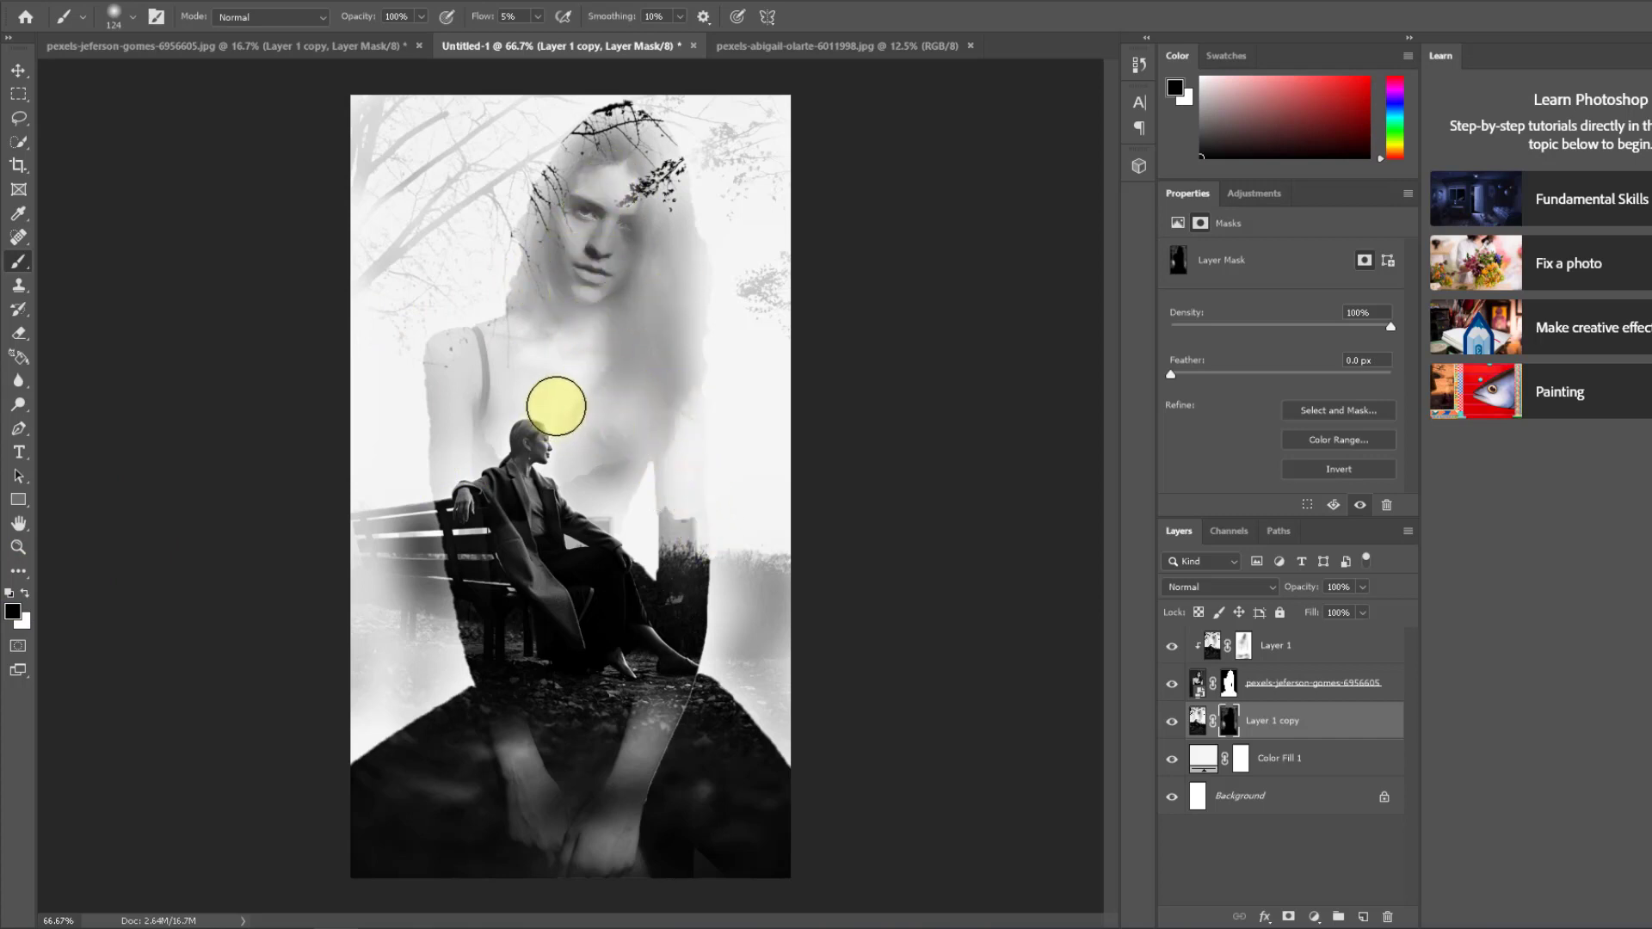
{"action": "left_click", "coordinate": [1244, 647]}
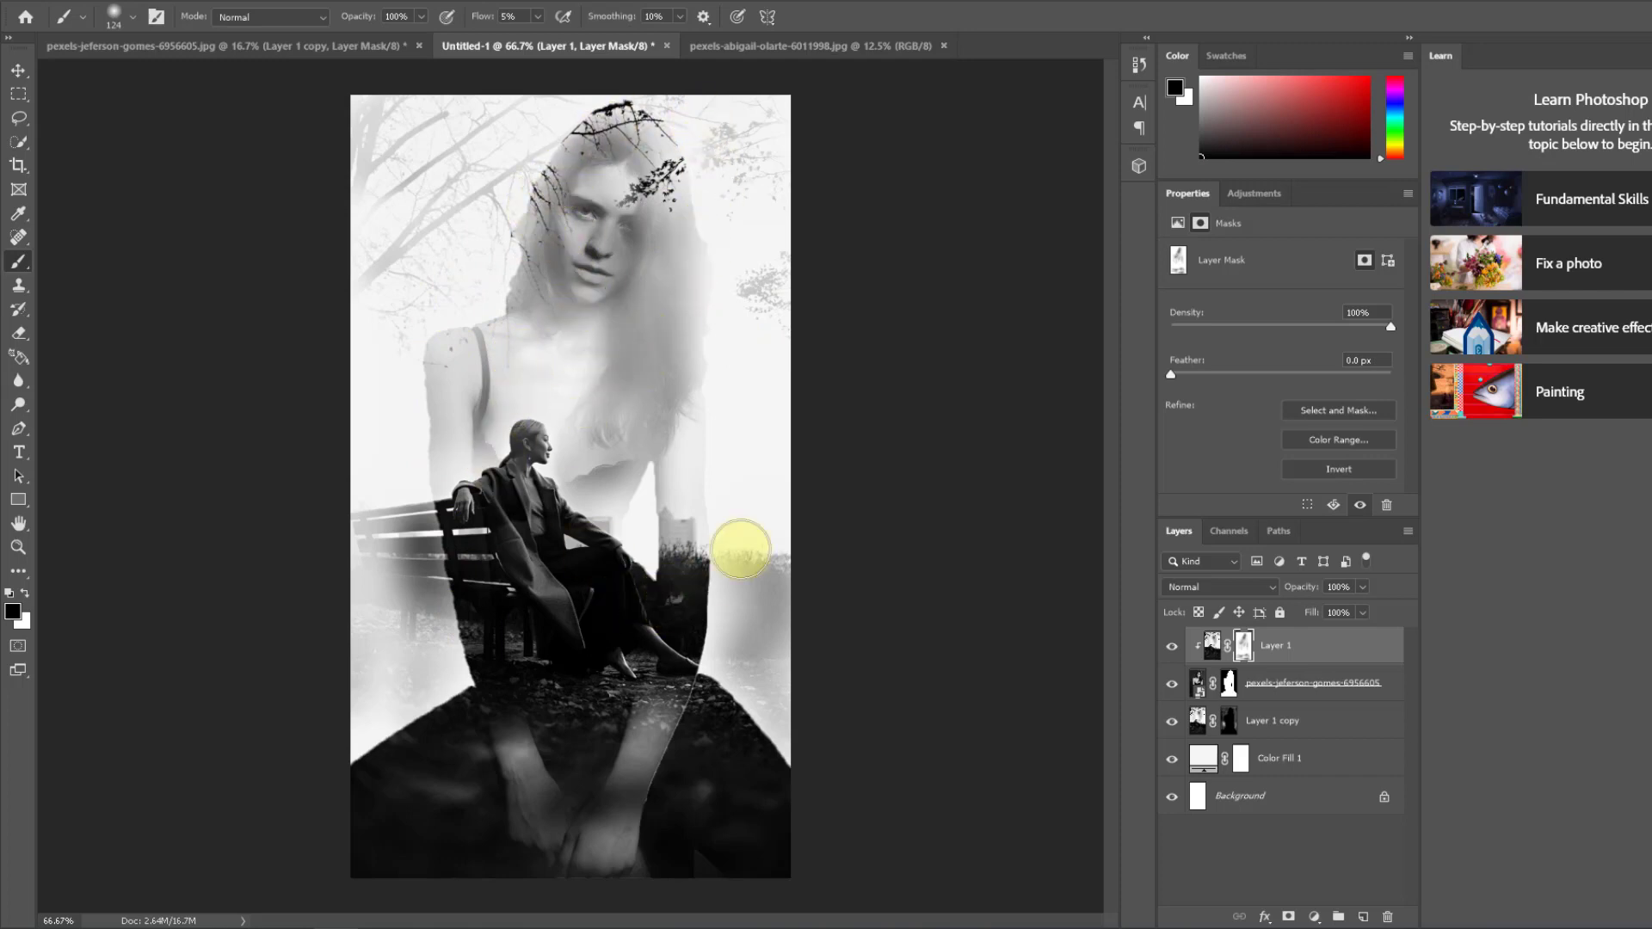
Step: Refine the Layer 1 copy mask below the bench beside the silhouette, fading the background with black and restoring its outer edge with white
{"action": "left_click", "coordinate": [1265, 720]}
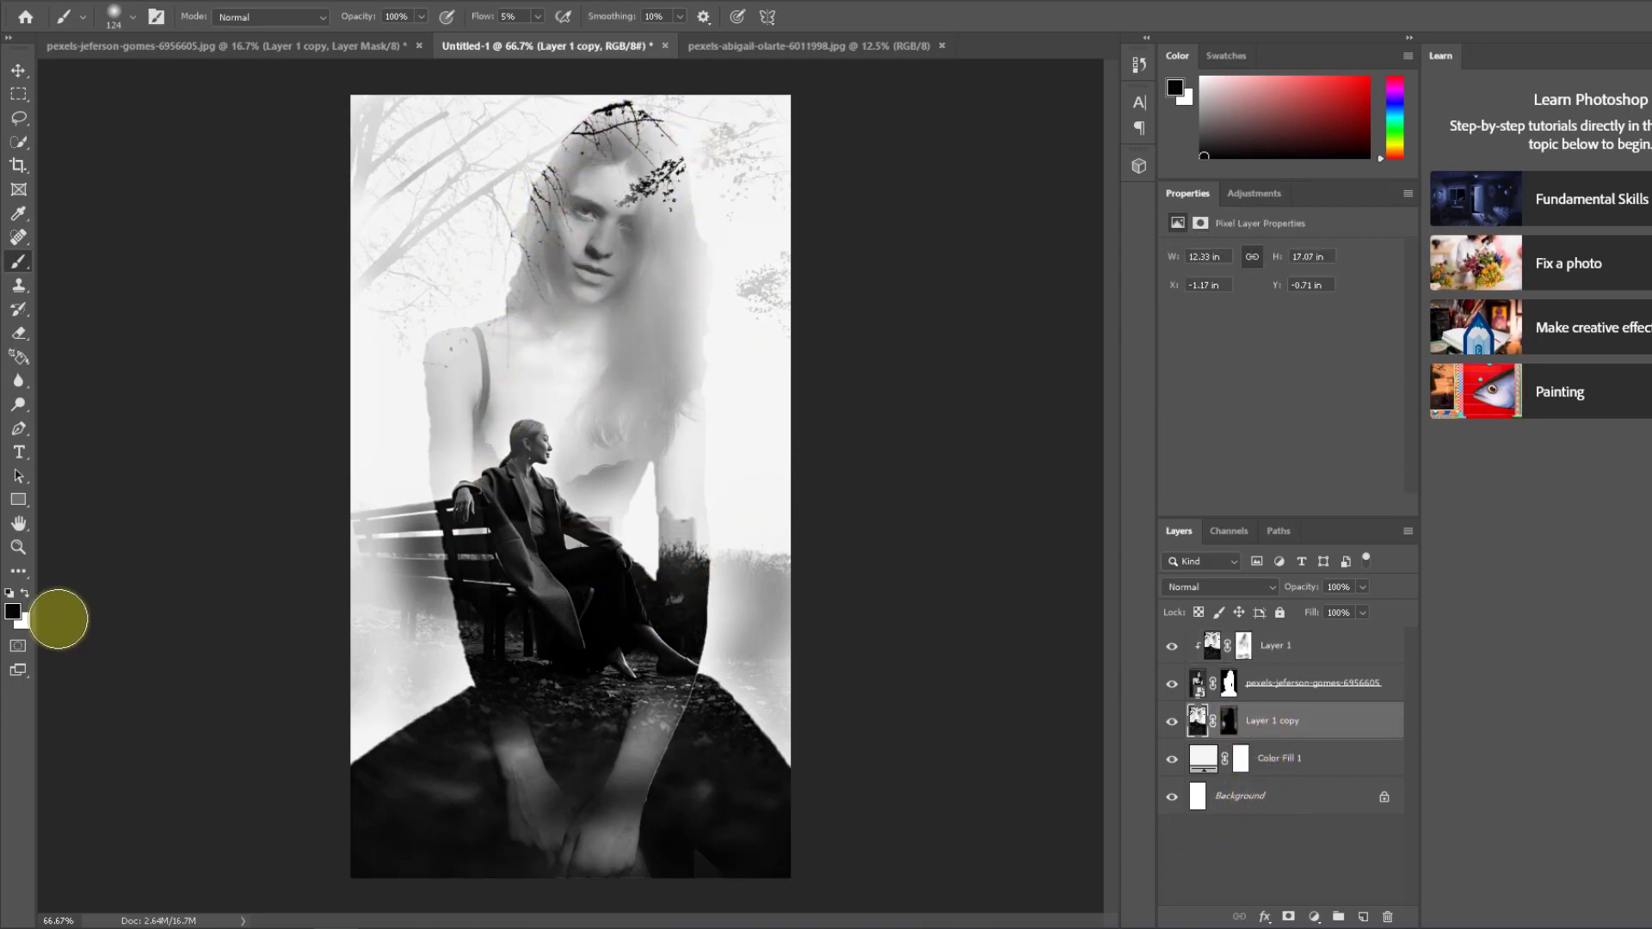
{"action": "left_click", "coordinate": [24, 594]}
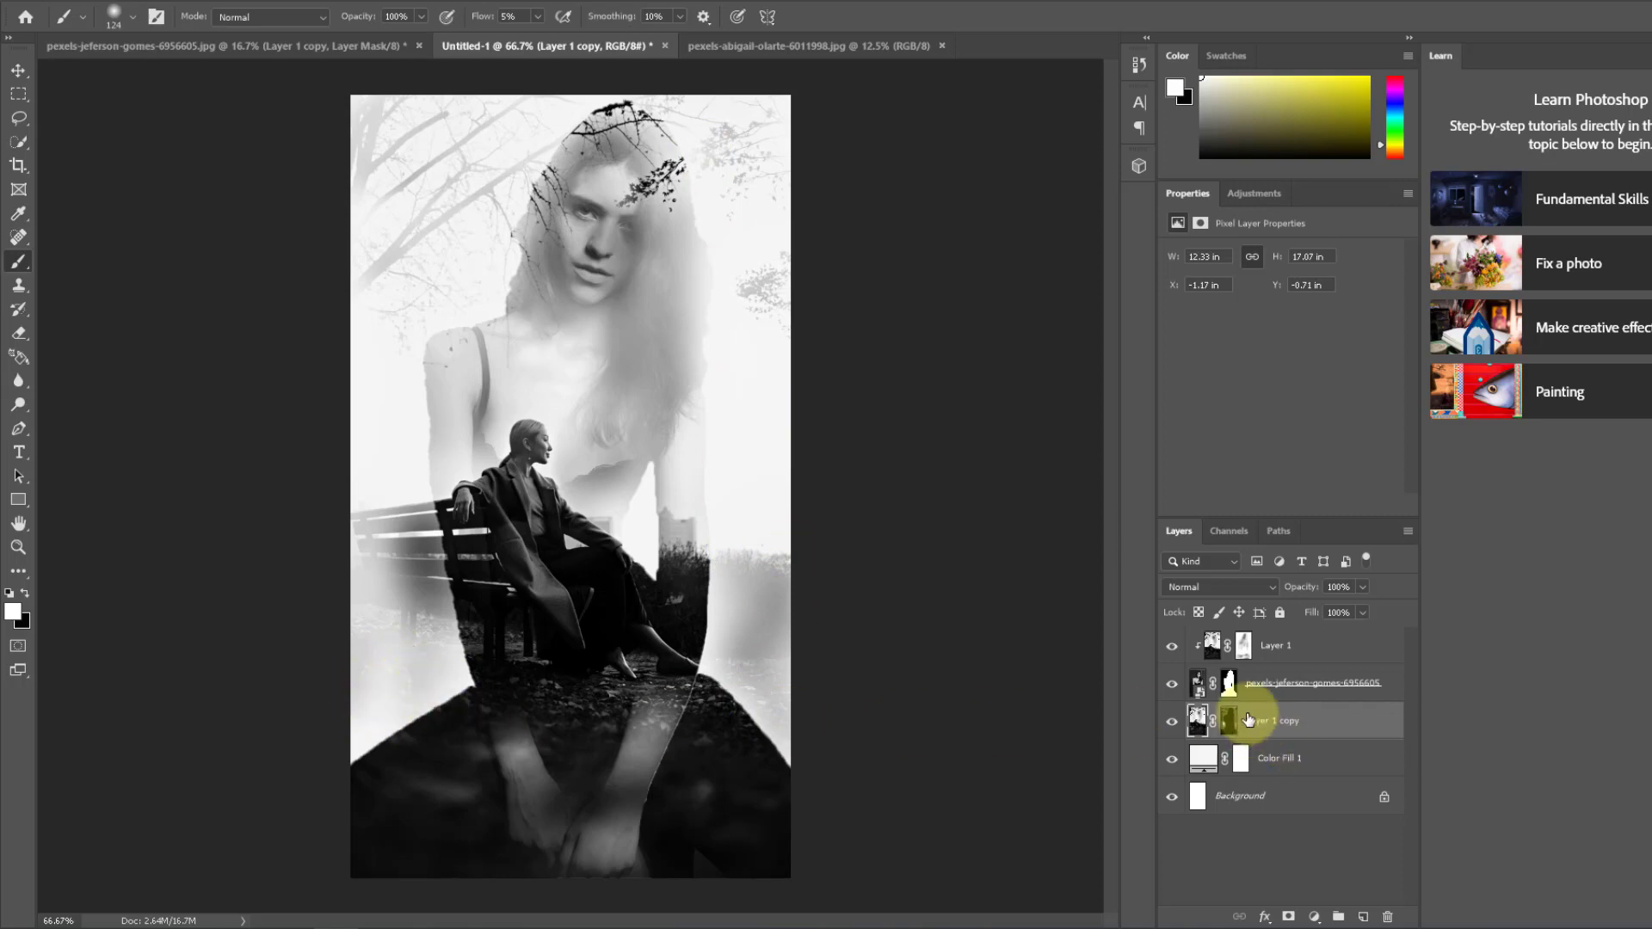
{"action": "left_click", "coordinate": [1200, 722]}
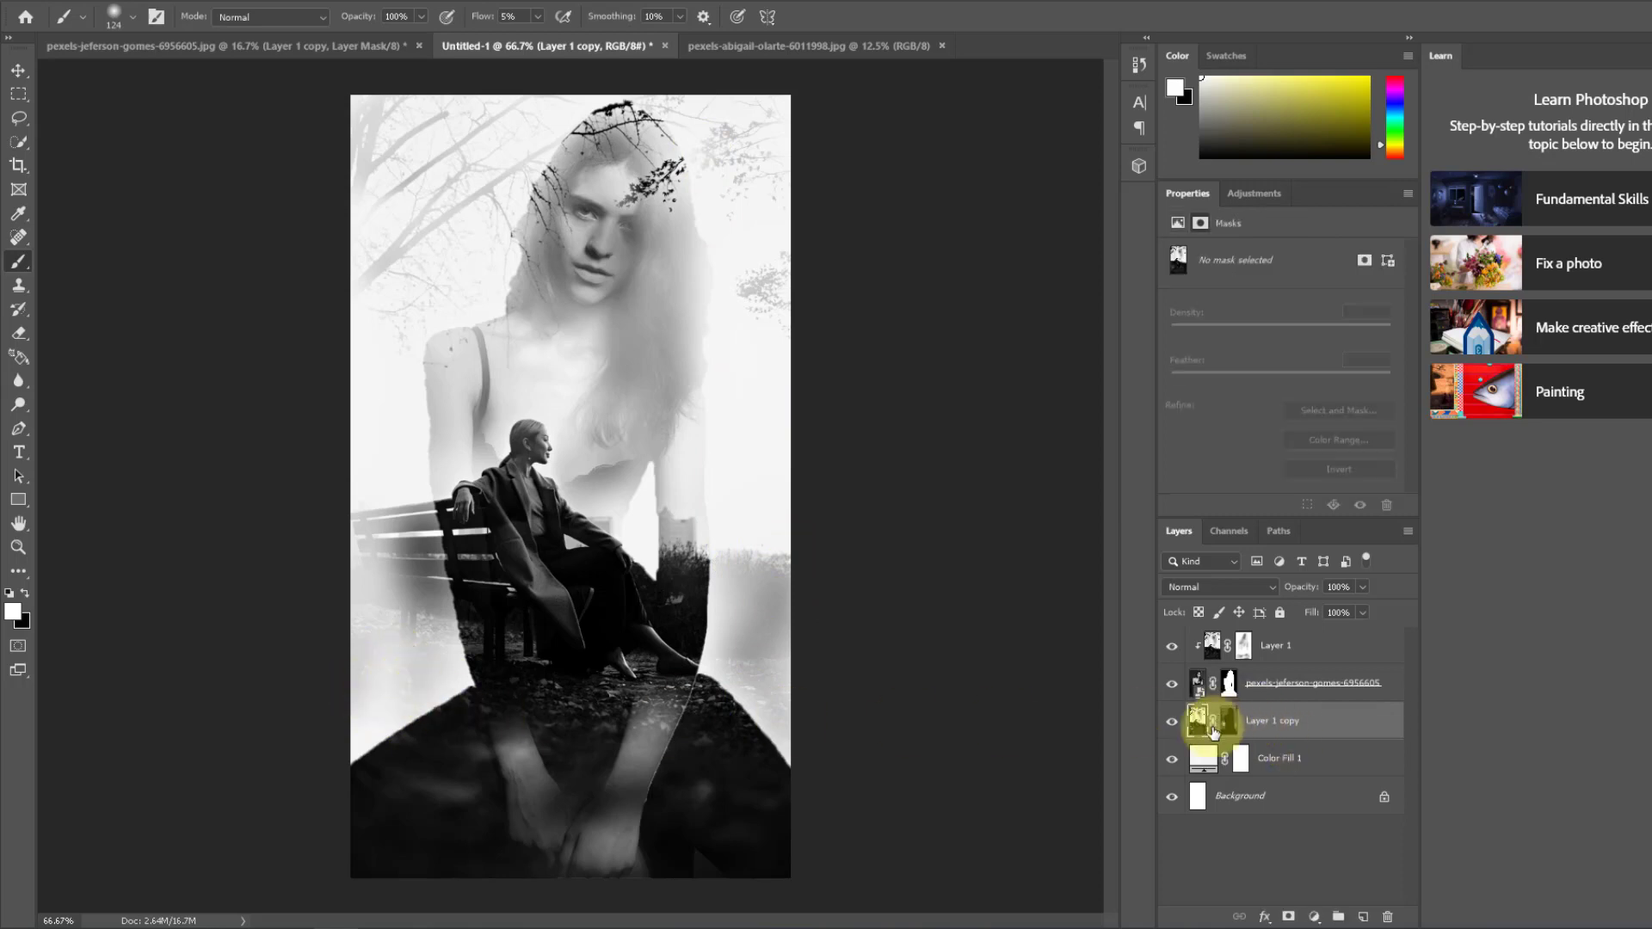
{"action": "left_click", "coordinate": [1226, 723]}
{"action": "key", "text": "x"}
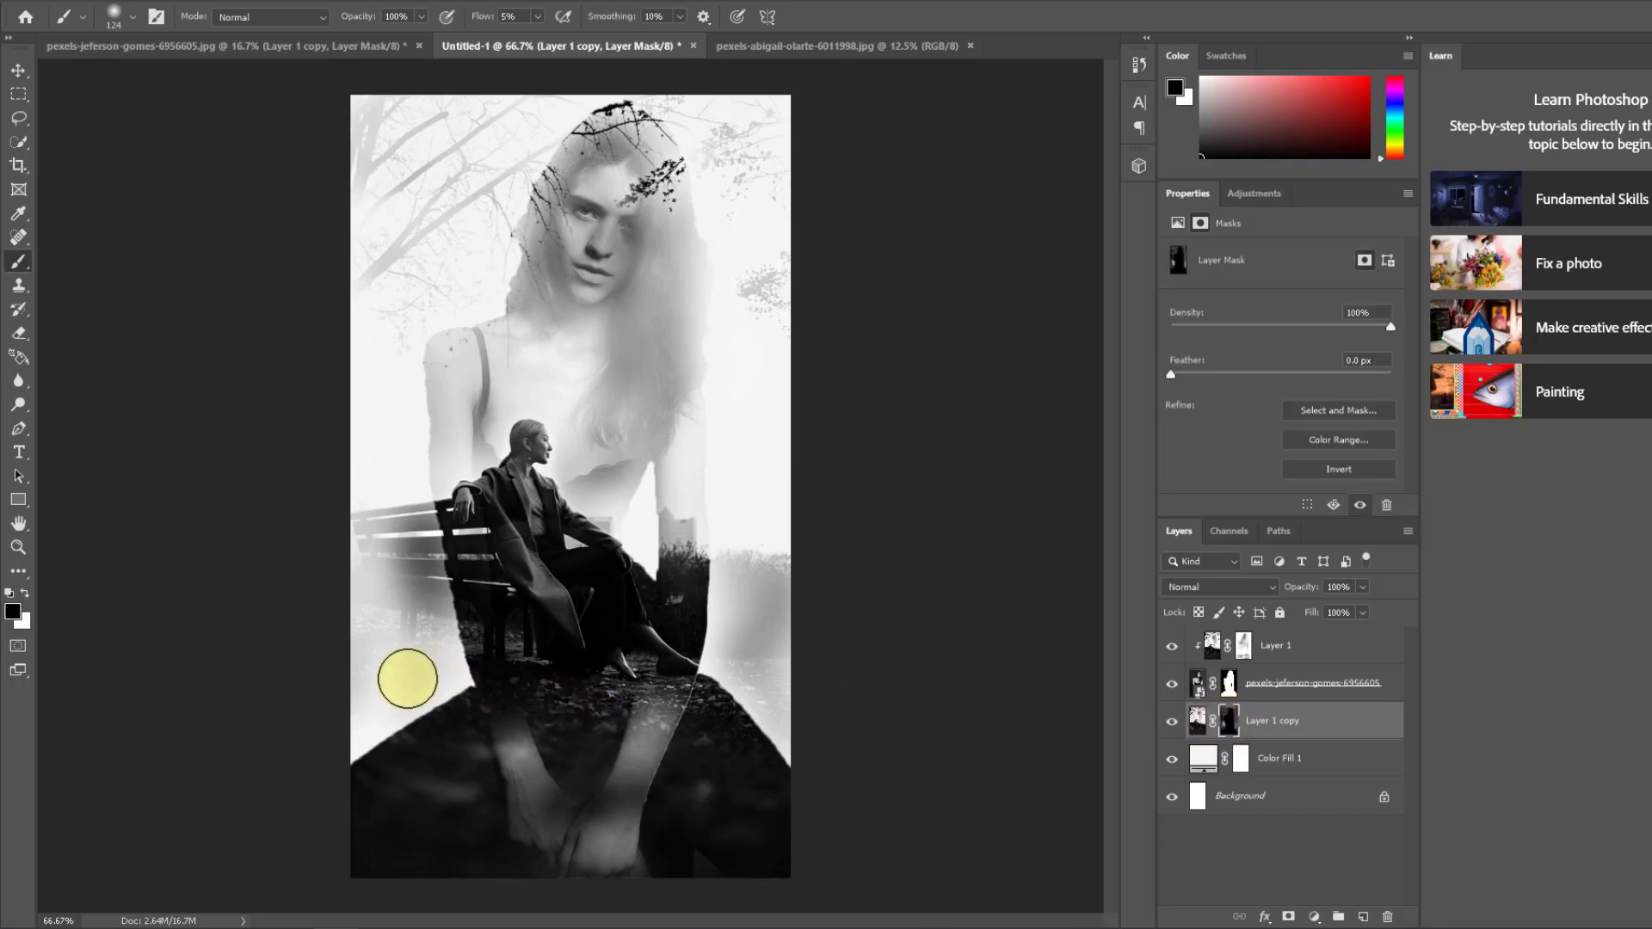
{"action": "mouse_move", "coordinate": [420, 618]}
{"action": "left_mouse_down"}
{"action": "mouse_move", "coordinate": [392, 665]}
{"action": "mouse_move", "coordinate": [430, 672]}
{"action": "left_mouse_up"}
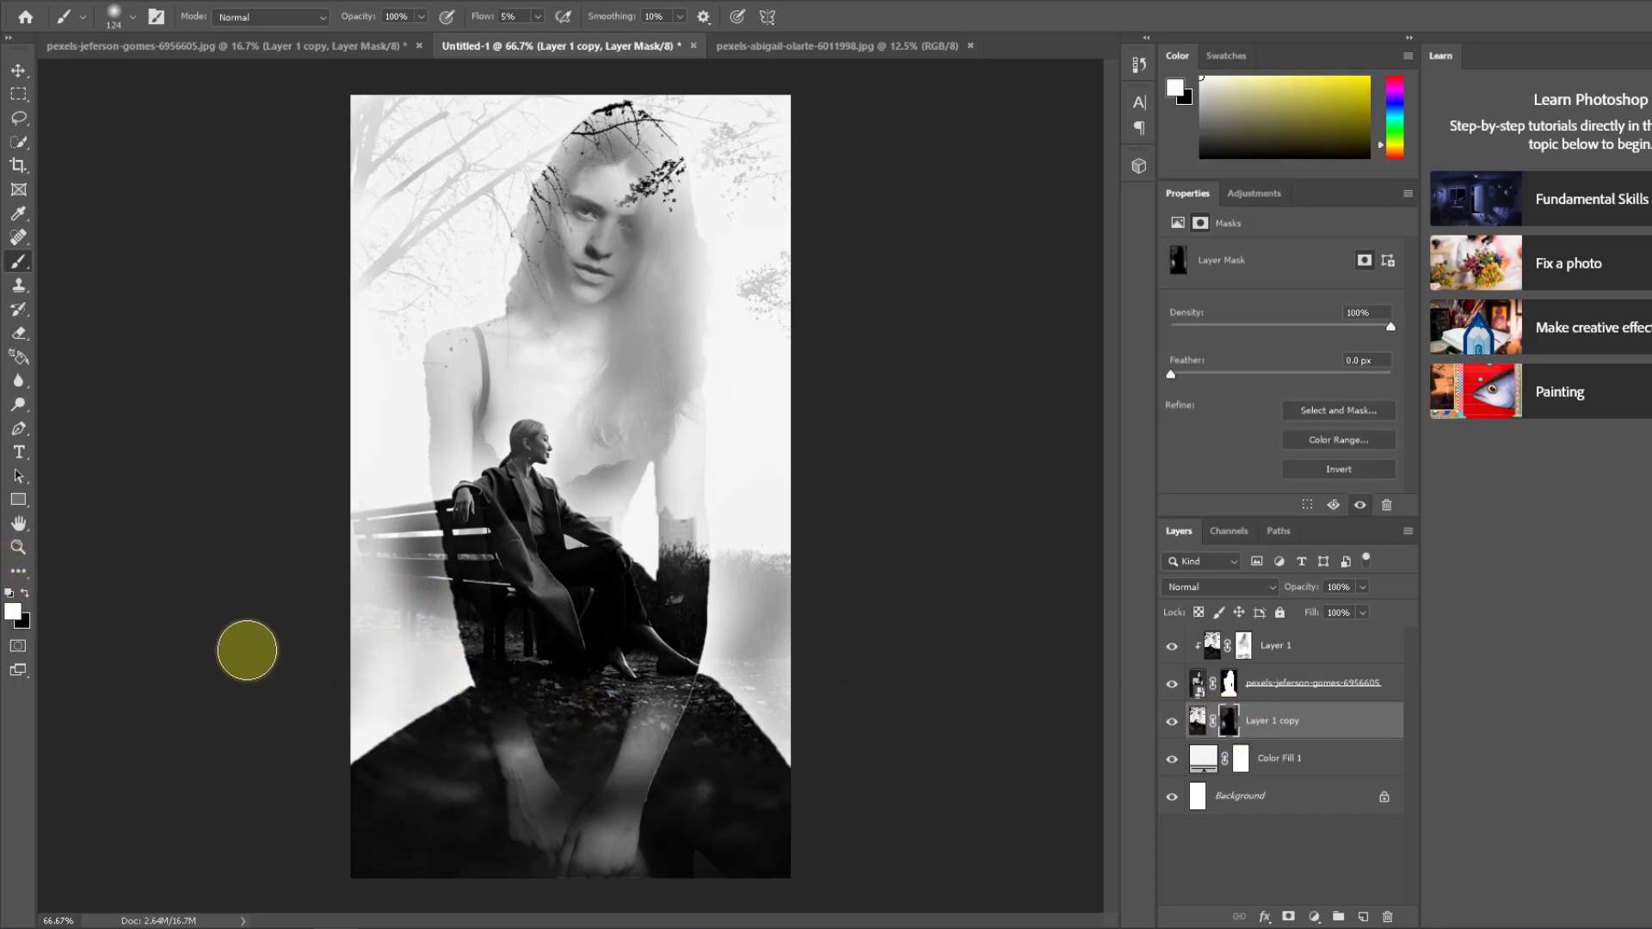
{"action": "mouse_move", "coordinate": [364, 650]}
{"action": "left_mouse_down"}
{"action": "mouse_move", "coordinate": [381, 682]}
{"action": "mouse_move", "coordinate": [412, 666]}
{"action": "mouse_move", "coordinate": [395, 710]}
{"action": "mouse_move", "coordinate": [436, 690]}
{"action": "mouse_move", "coordinate": [417, 636]}
{"action": "mouse_move", "coordinate": [379, 648]}
{"action": "mouse_move", "coordinate": [388, 638]}
{"action": "mouse_move", "coordinate": [360, 630]}
{"action": "mouse_move", "coordinate": [342, 677]}
{"action": "left_mouse_up"}
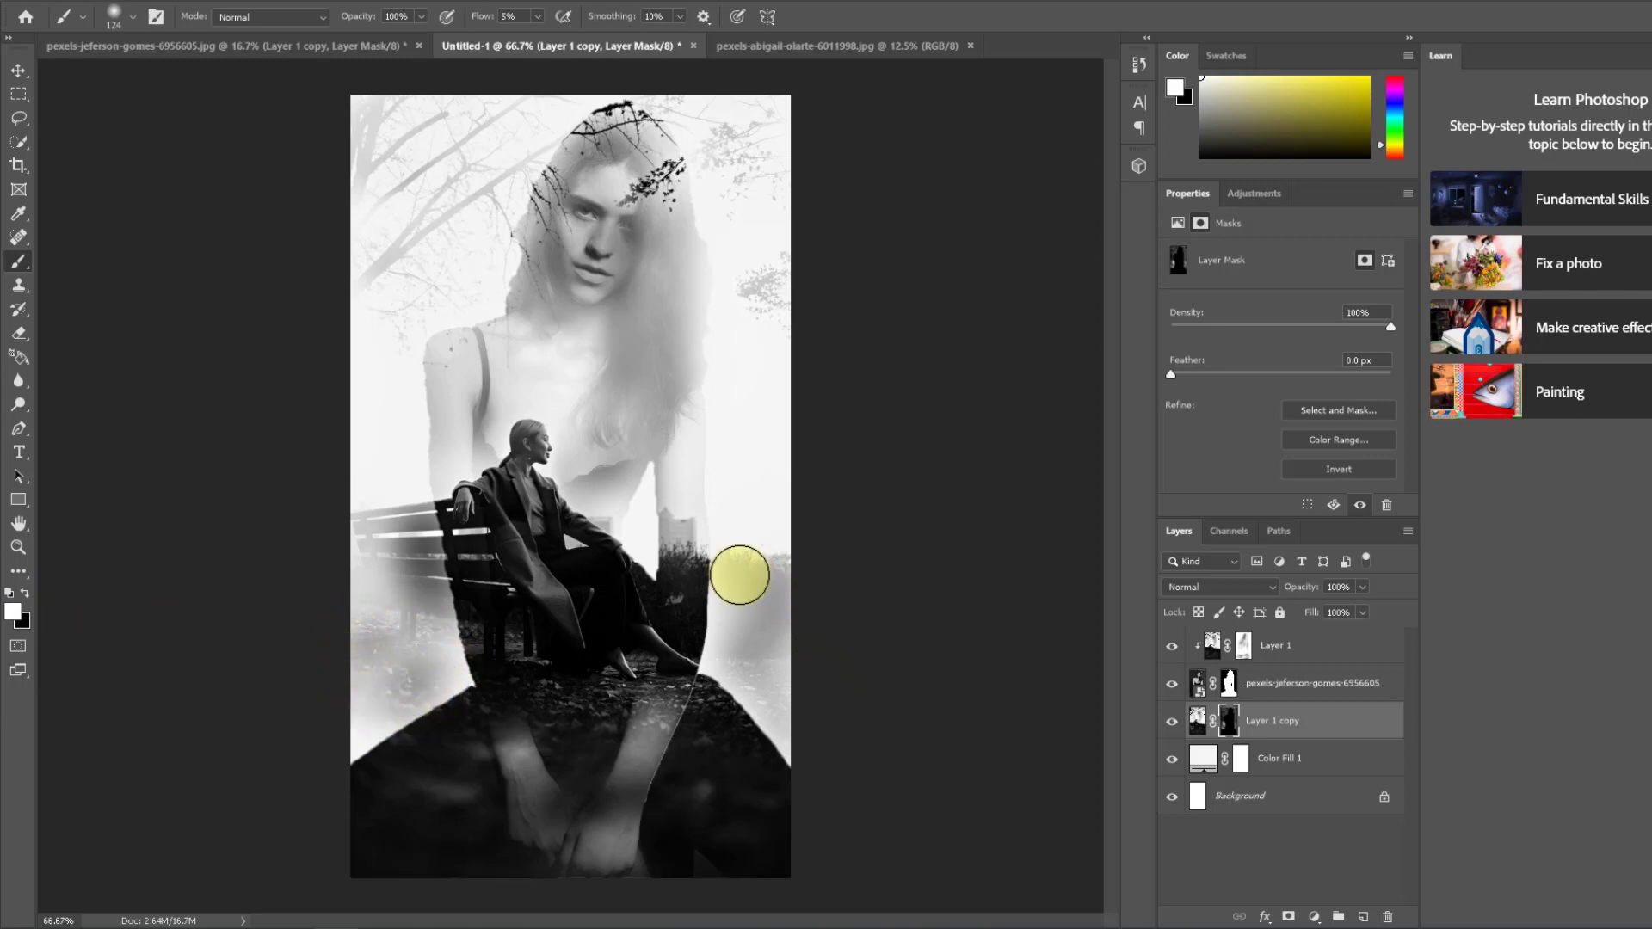